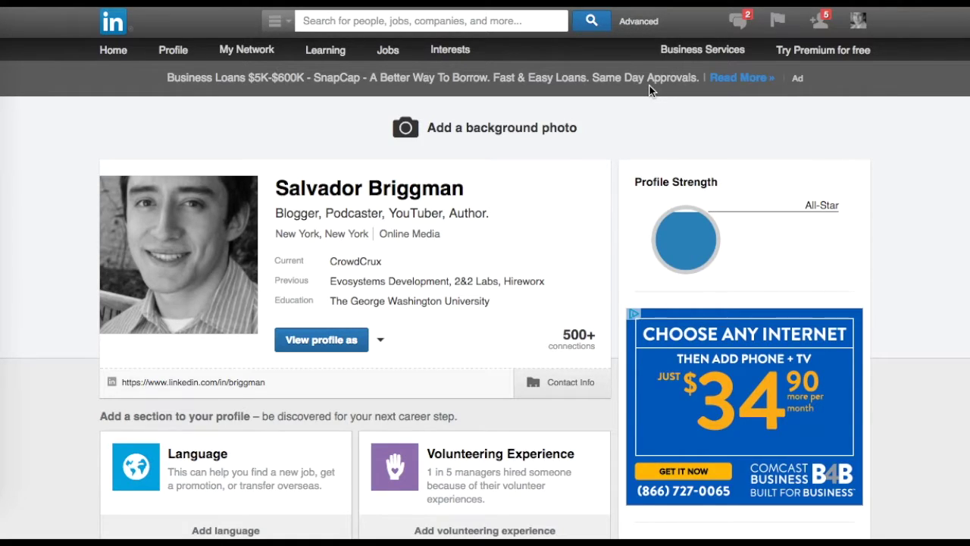
Bring up LinkedIn's Interests menu showing Companies, Groups, SlideShare and Freelance Marketplace
mouse_move(454, 49)
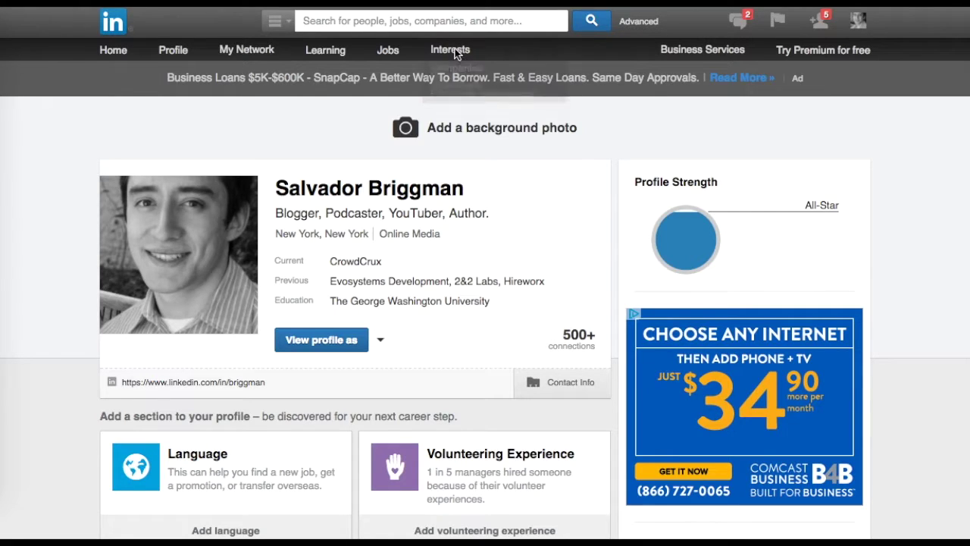
Go to Groups, list My Groups, and open the Crowdfunding - Kickstarter, Indiegogo, and more group
click(452, 97)
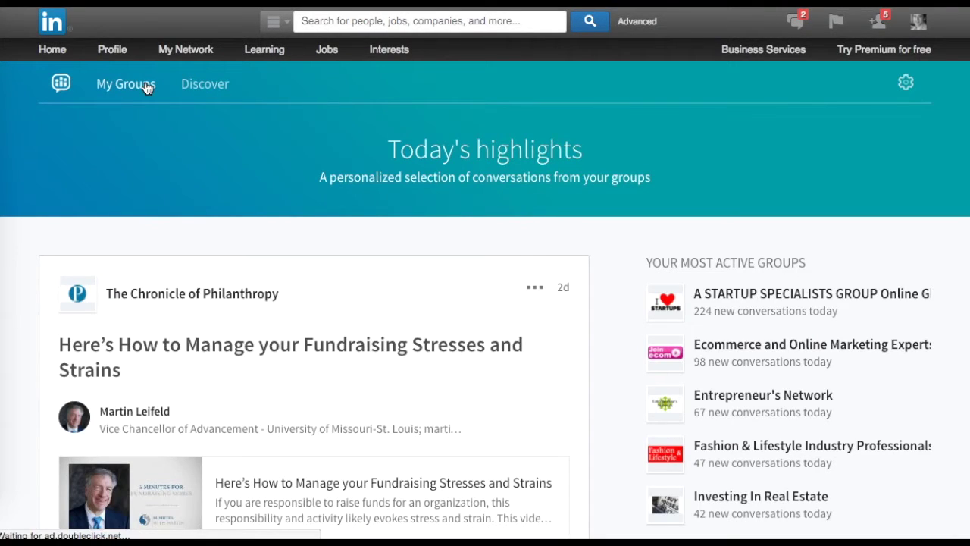
click(145, 87)
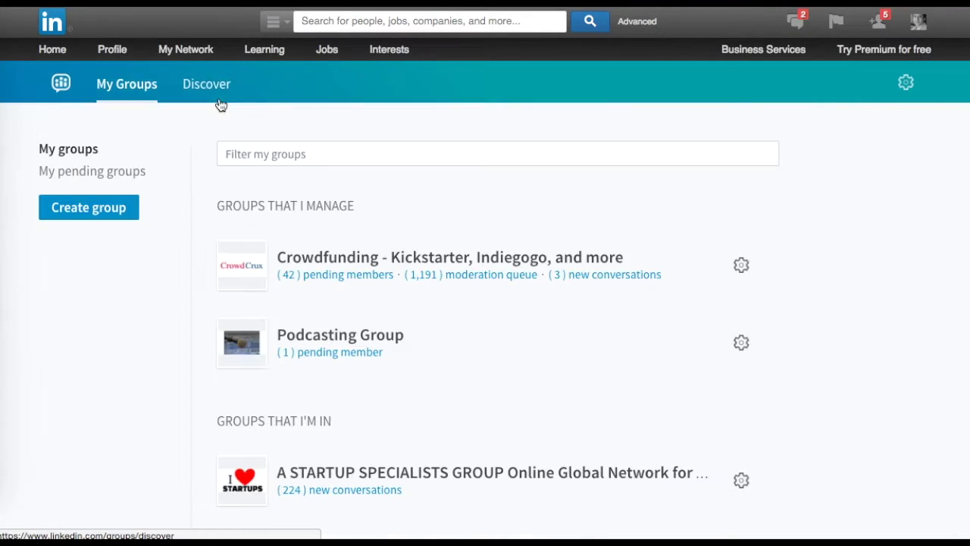
click(373, 258)
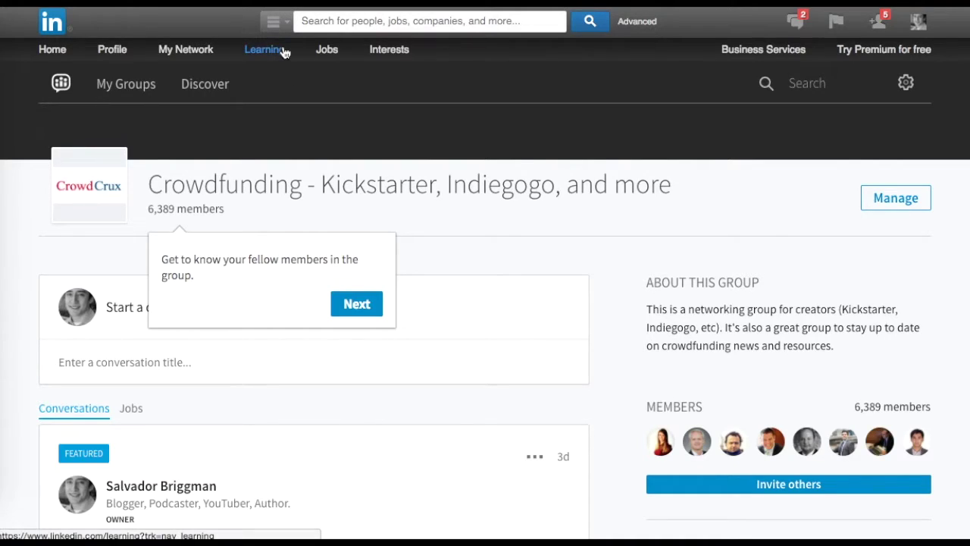
Open Connections from the My Network menu to list all 2686 connections
mouse_move(186, 50)
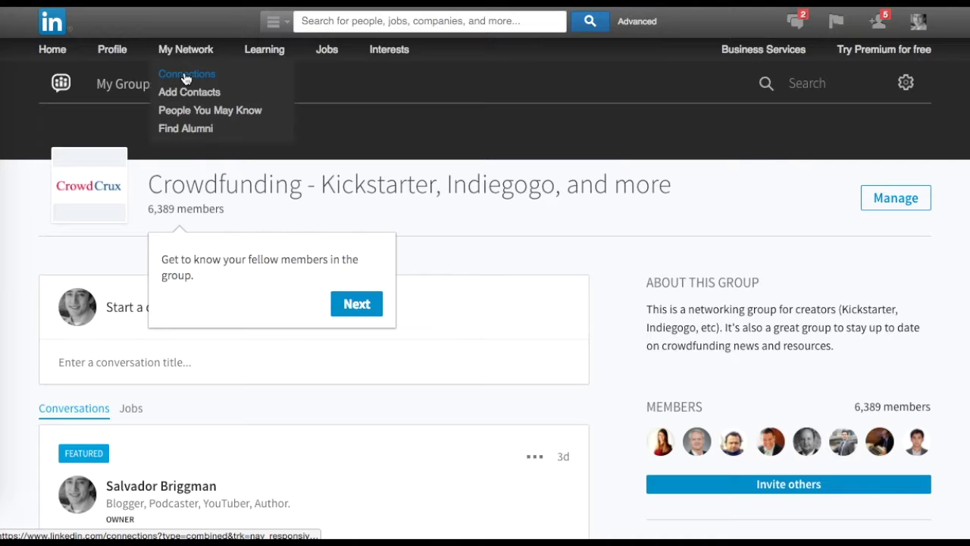
click(186, 79)
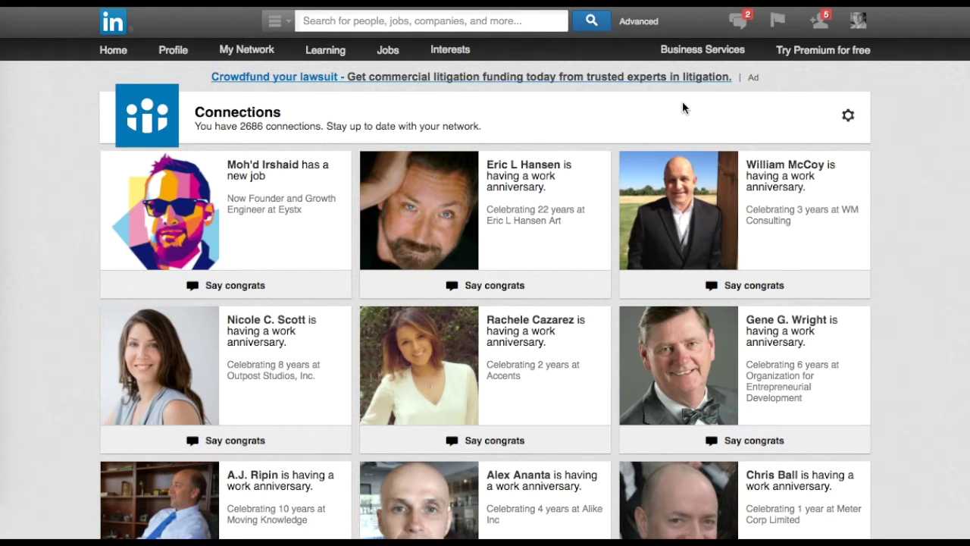
Export LinkedIn connections in Microsoft Outlook (.CSV file) format, downloading the linkedin_connections CSV
click(849, 117)
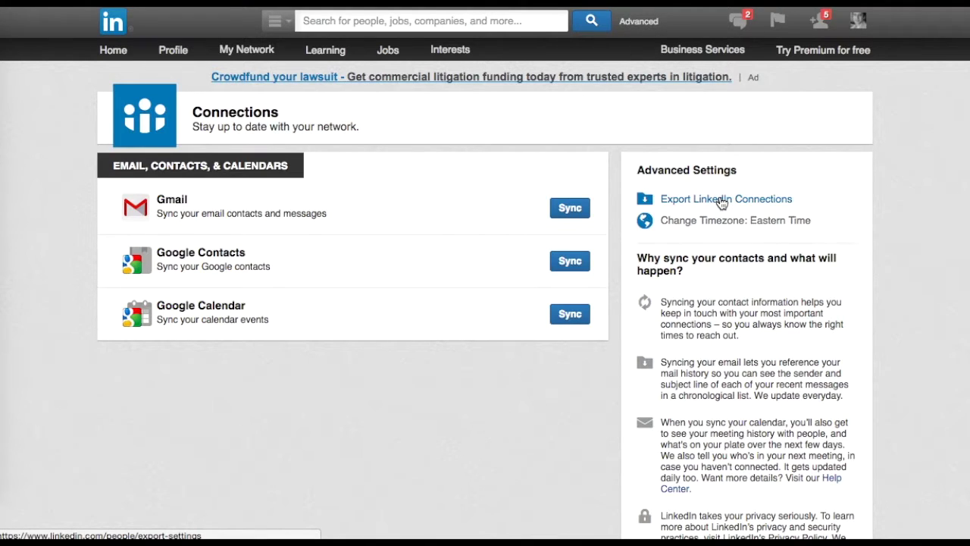
click(721, 199)
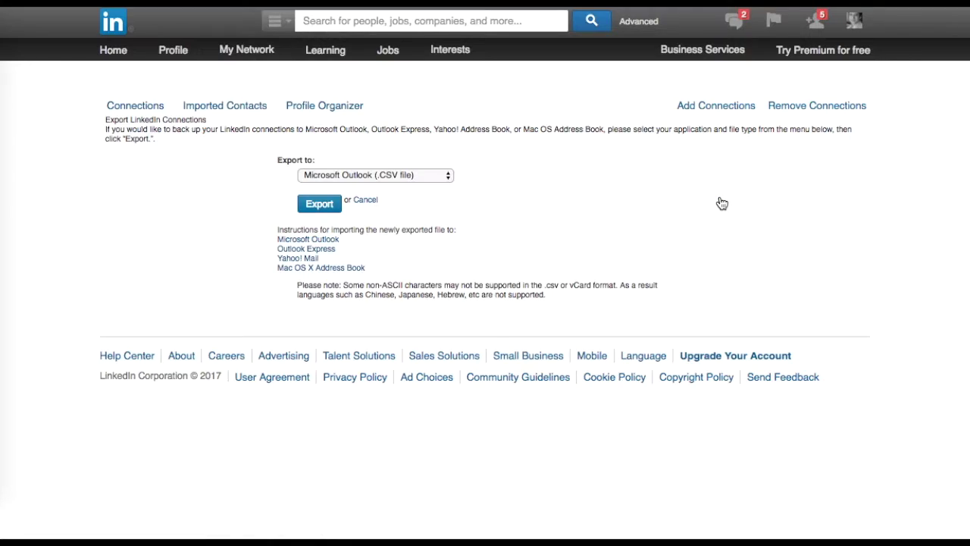
click(404, 175)
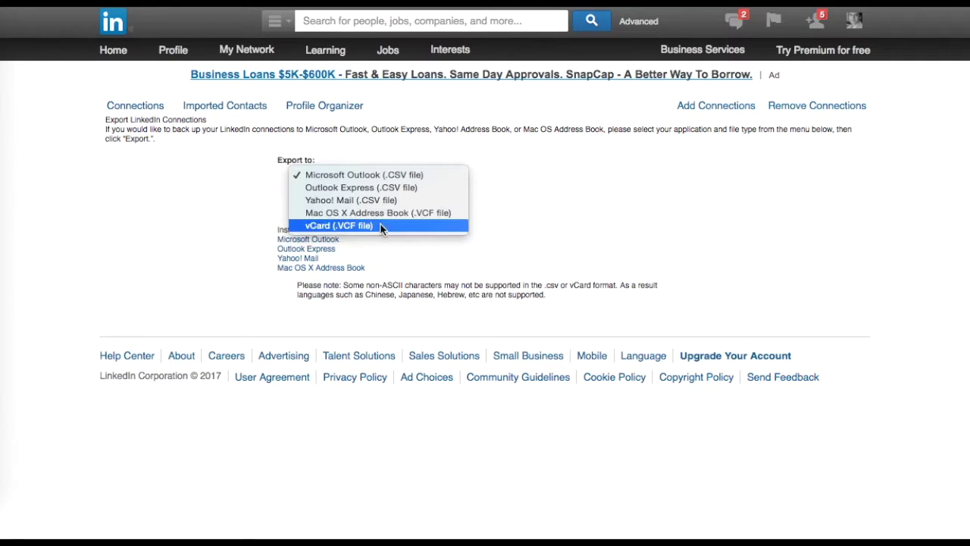
click(526, 182)
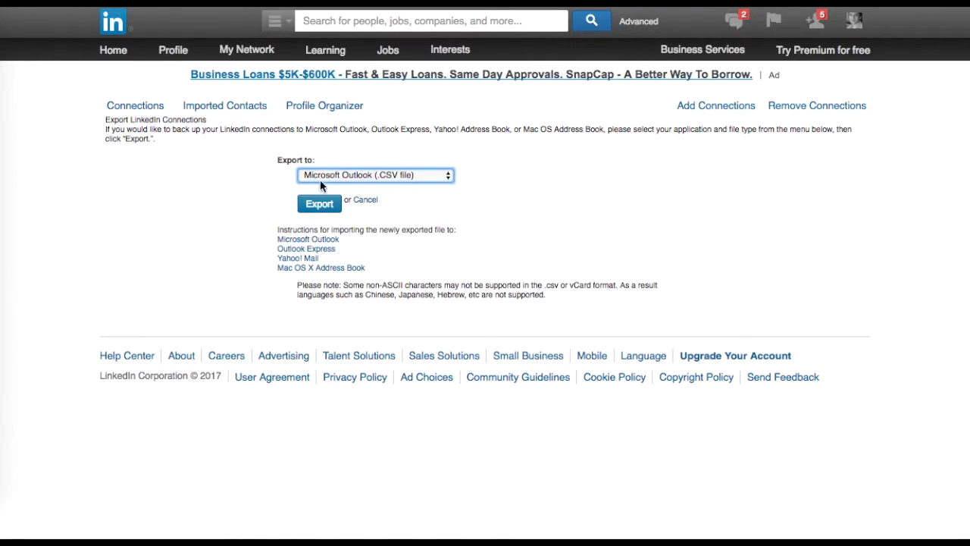
click(318, 204)
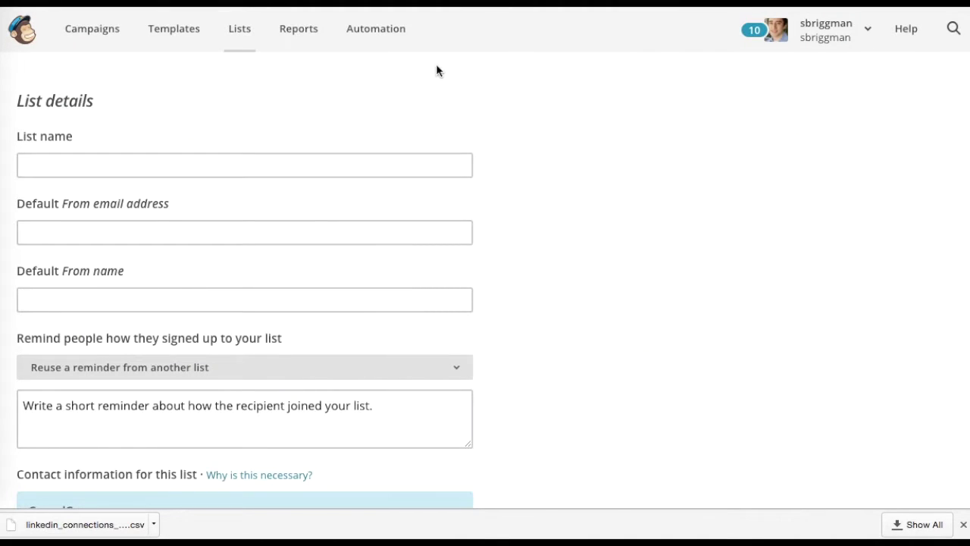
Scroll up to the empty list-detail fields on MailChimp's Create List page
scroll(437, 68, up, 1)
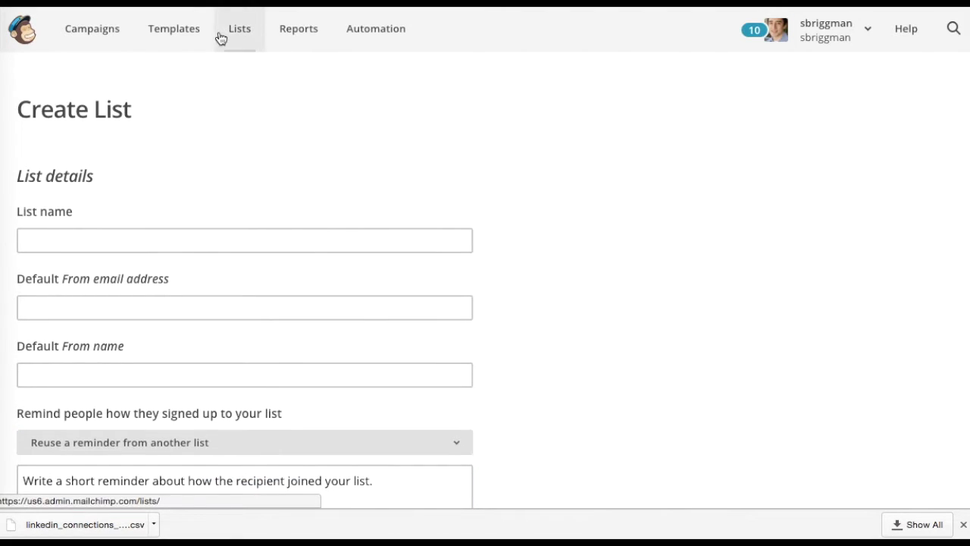
Name the list 'My LinkedIn Contacts' and enter the sender's e-mail address and name
scroll(213, 155, down, 2)
click(175, 105)
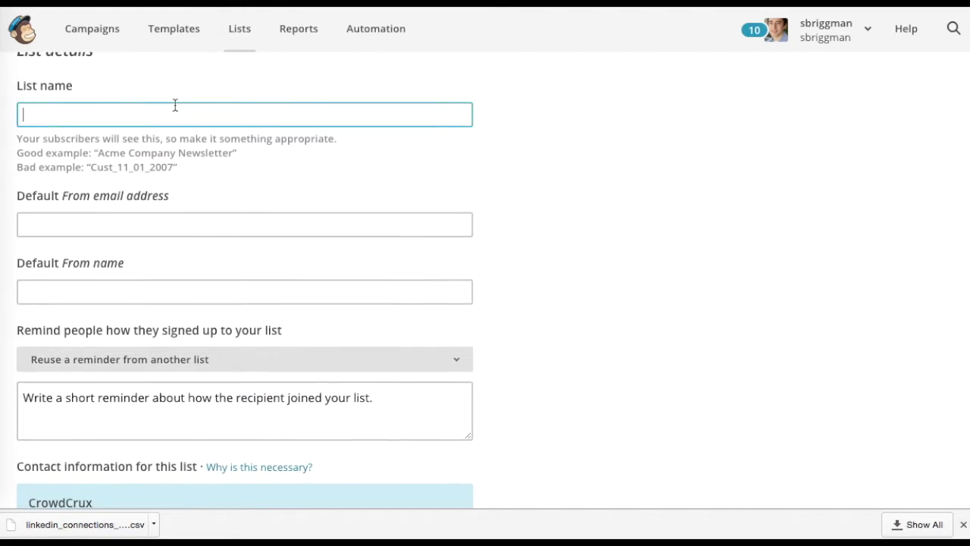
text(L)
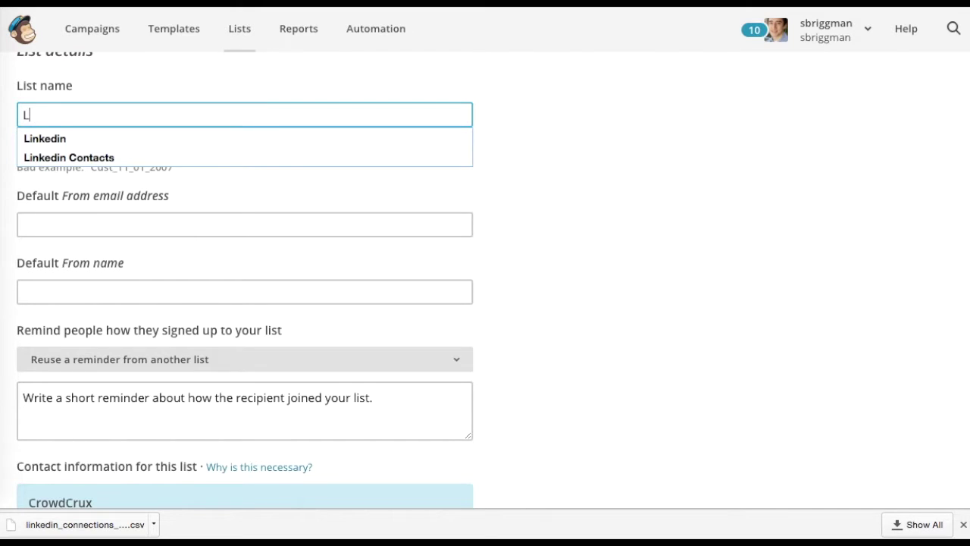
text(inkedIn Contacts )
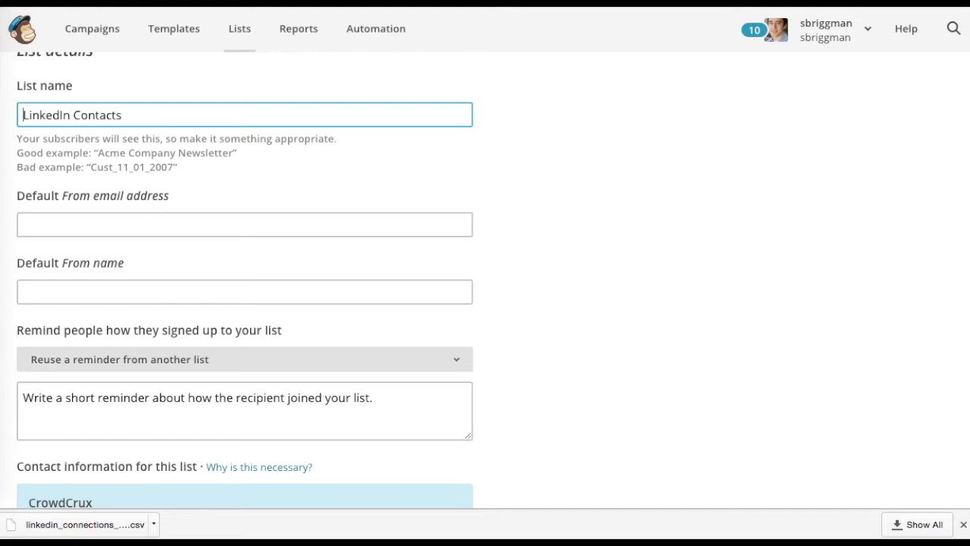
text(My)
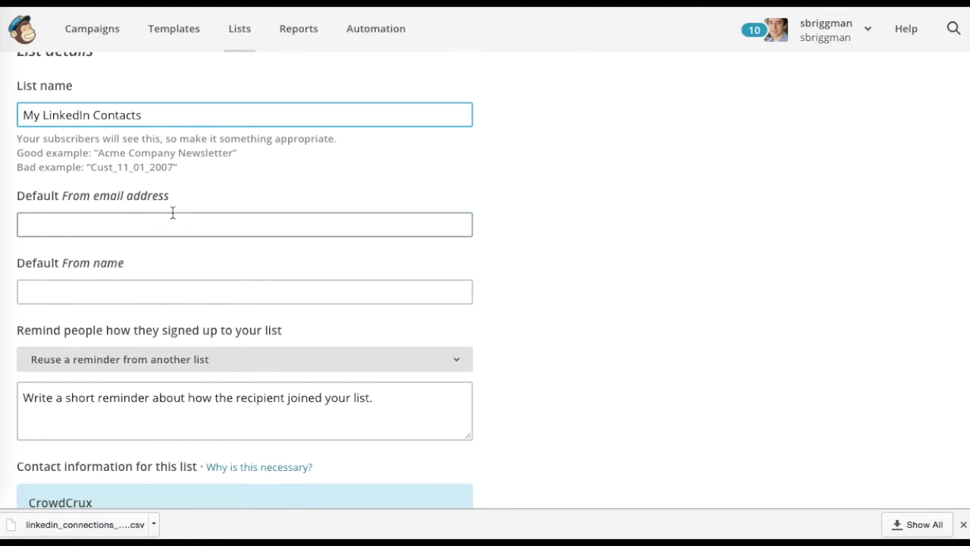
click(173, 214)
text(sal)
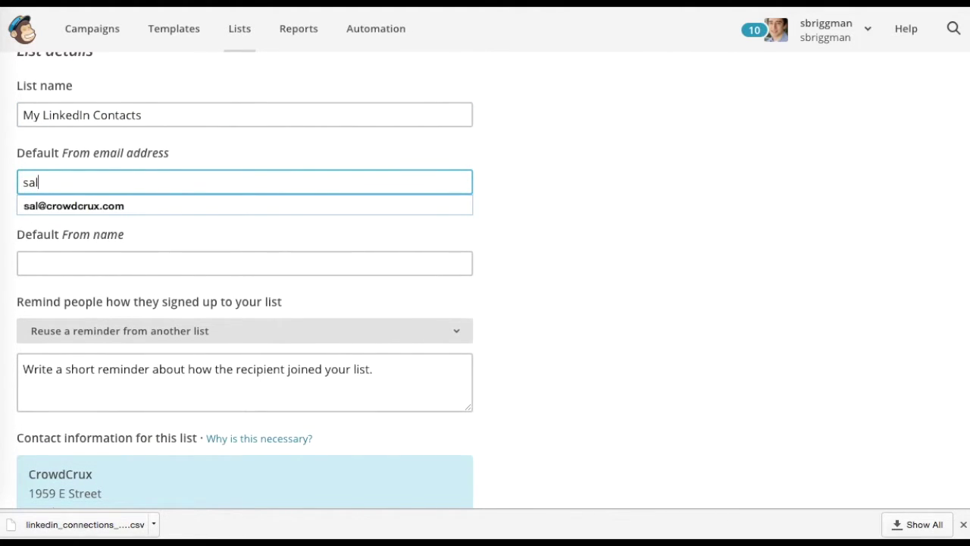
key(Down)
key(Tab)
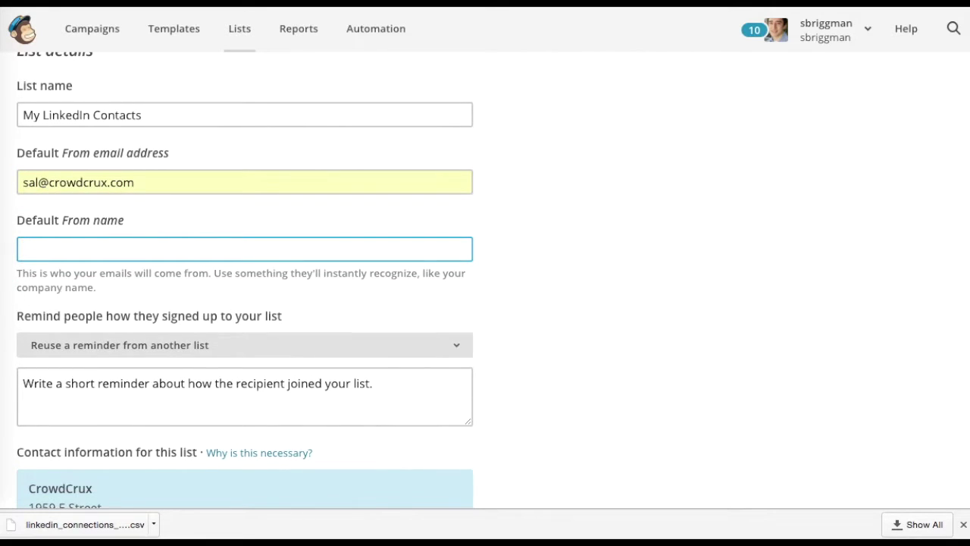
scroll(245, 303, down, 1)
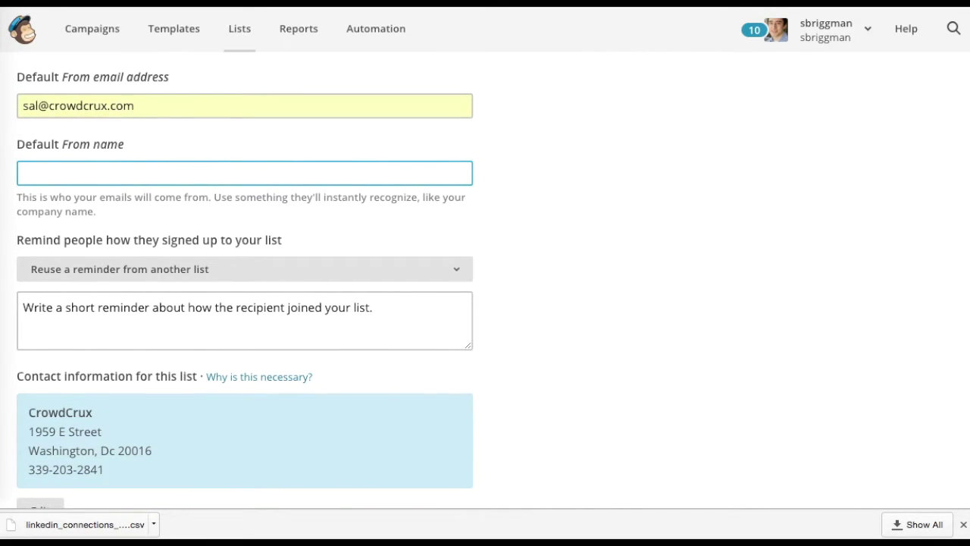
text(Salvador Brig)
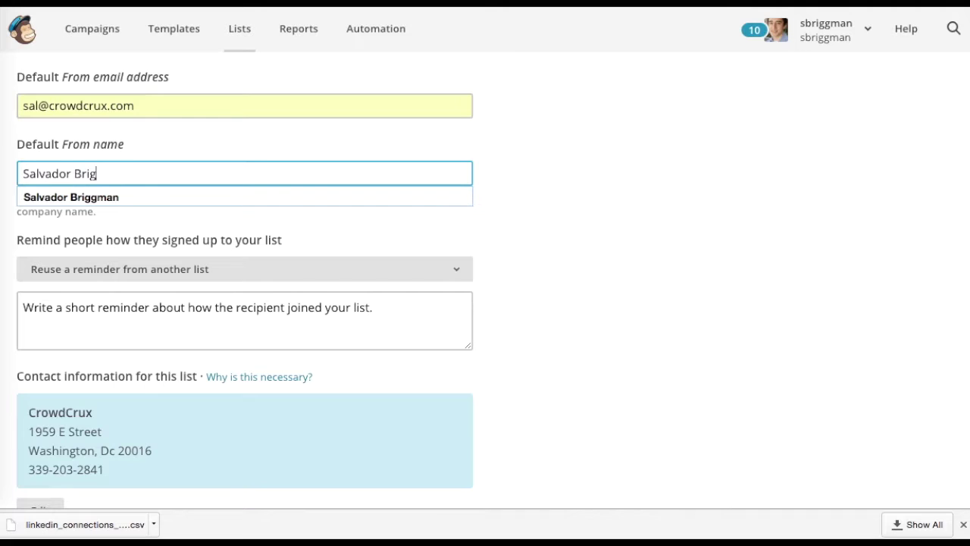
text(gman)
Write the signup reminder 'You are one of my LinkedIn contacts!!'
scroll(312, 260, down, 1)
click(311, 260)
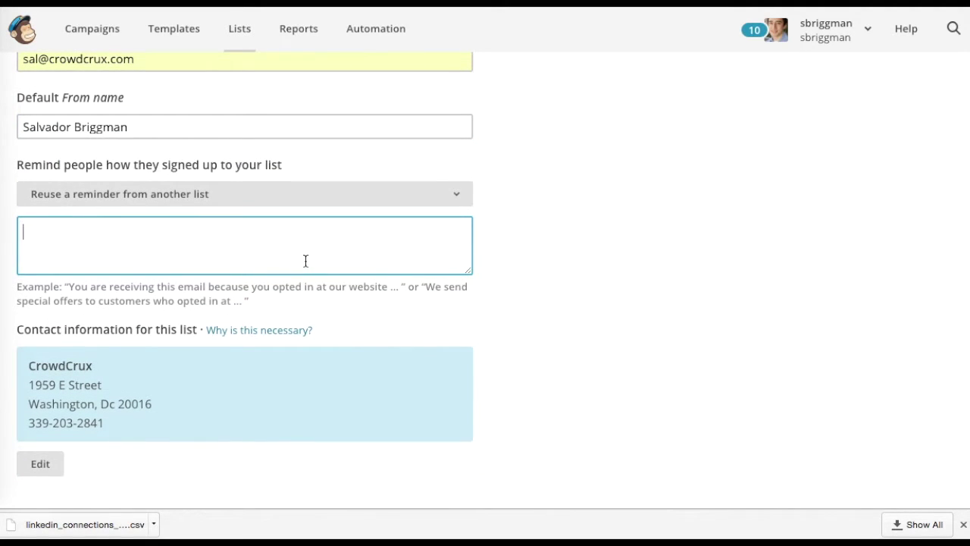
text(You are one of my LinkedIn C)
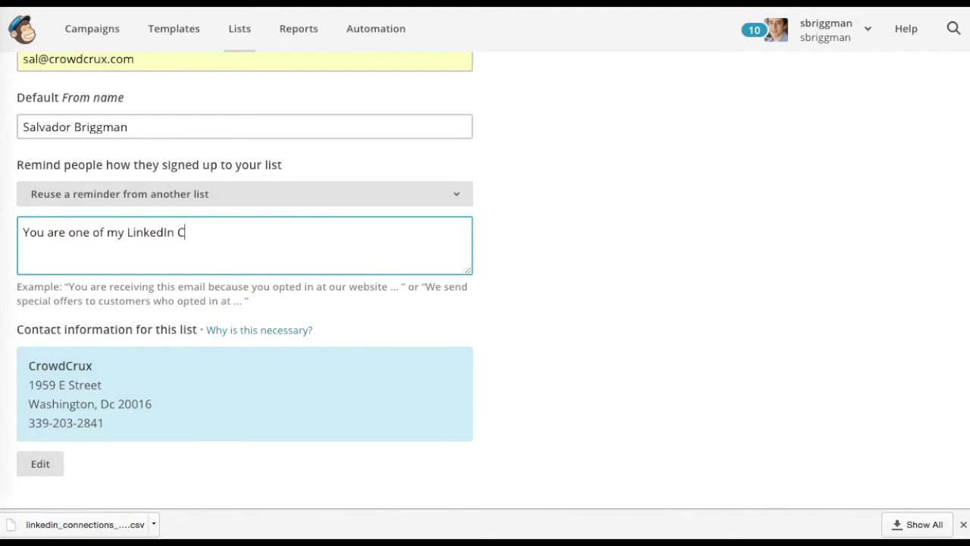
key(BackSpace)
text(contacts!!)
scroll(106, 380, down, 5)
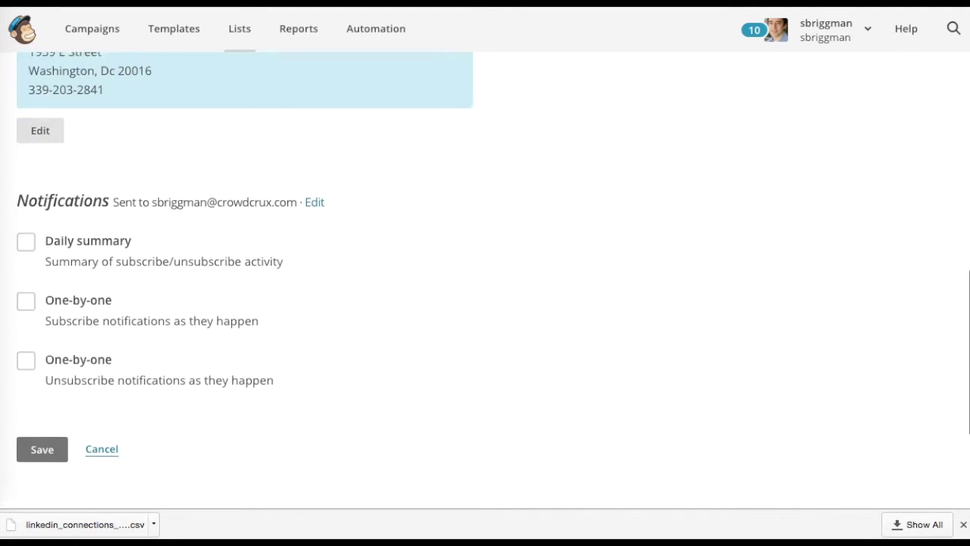
Save the new list and choose Add subscribers > Import subscribers
click(43, 444)
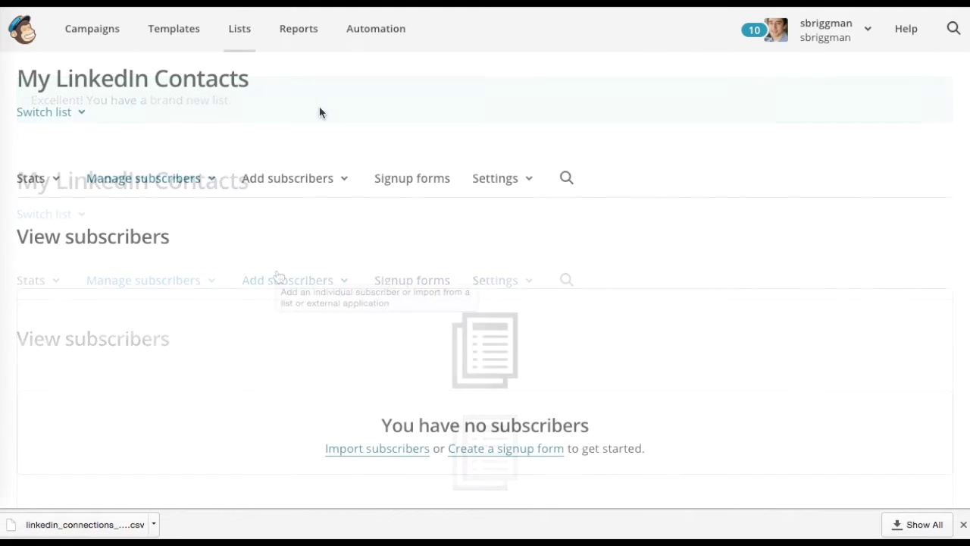
click(311, 180)
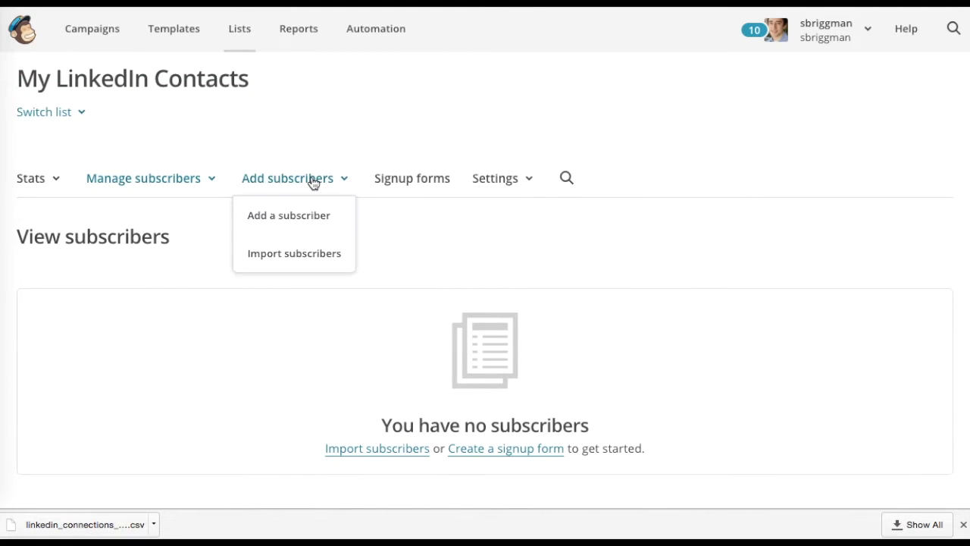
click(302, 253)
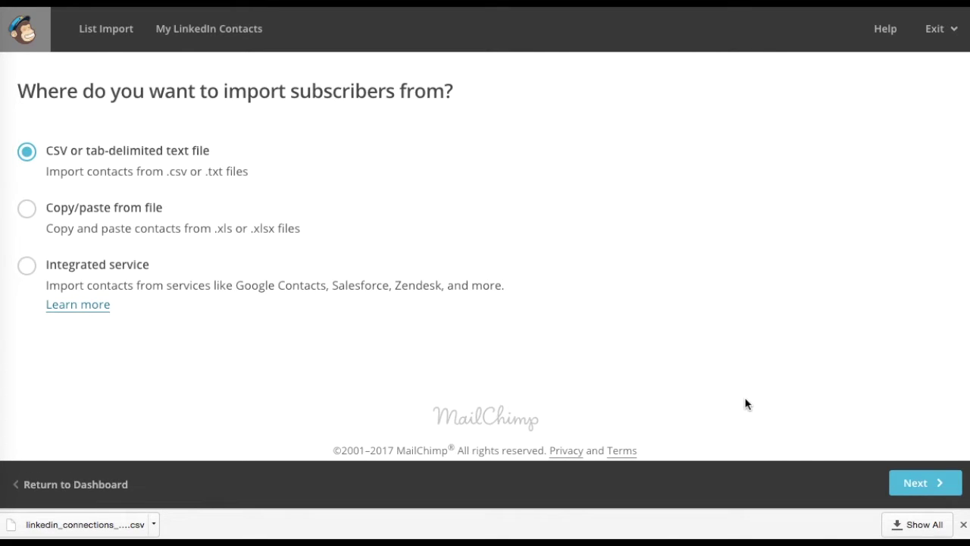
Upload the linkedin_connections CSV from Downloads, accepting the billing-plan upgrade notice
click(918, 482)
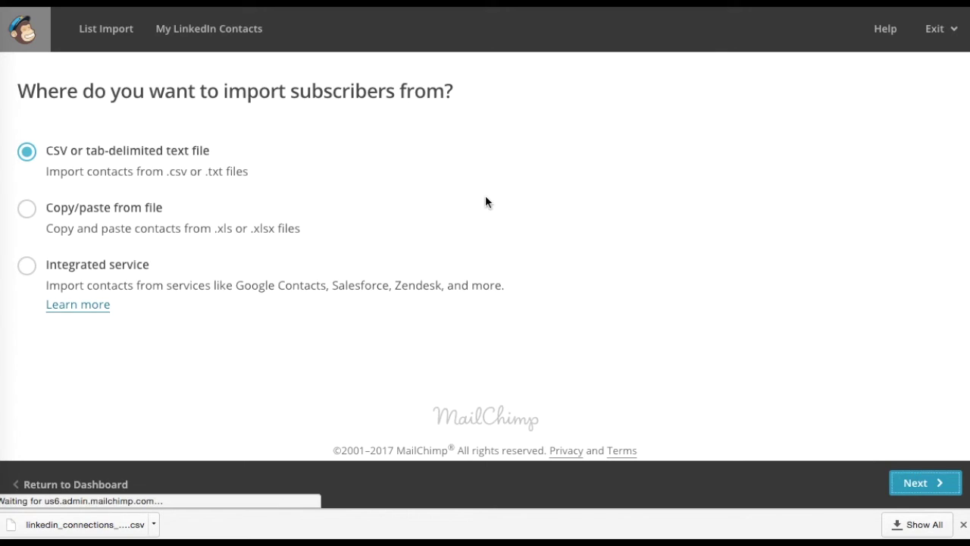
click(447, 171)
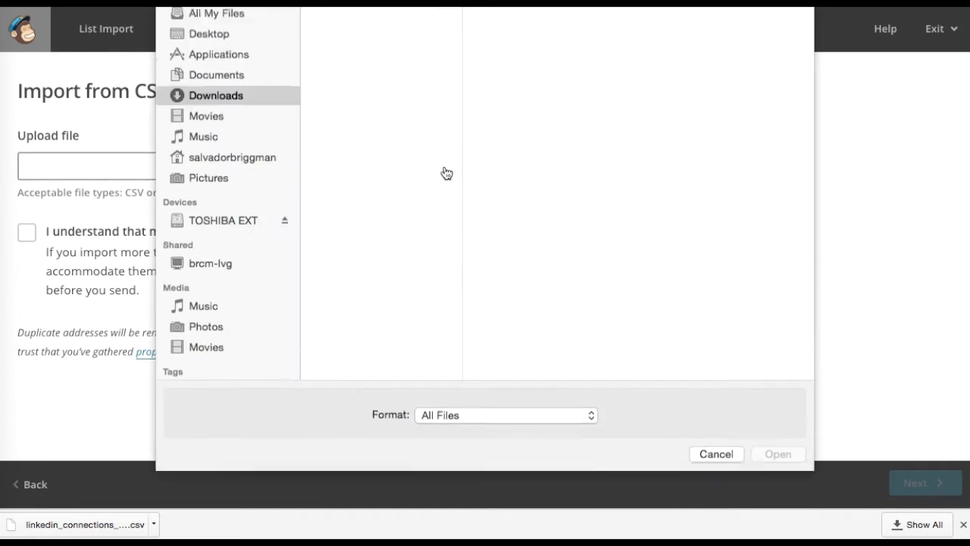
click(381, 67)
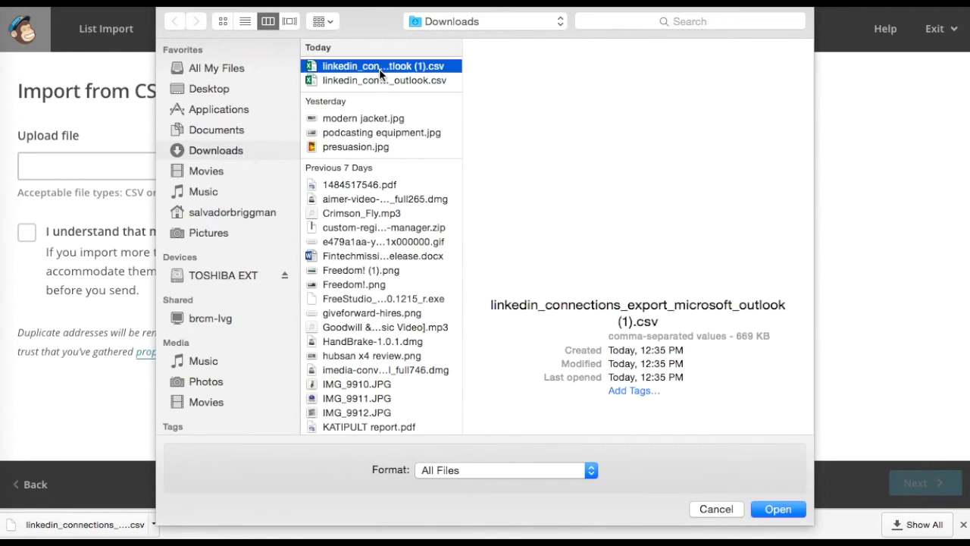
double_click(381, 70)
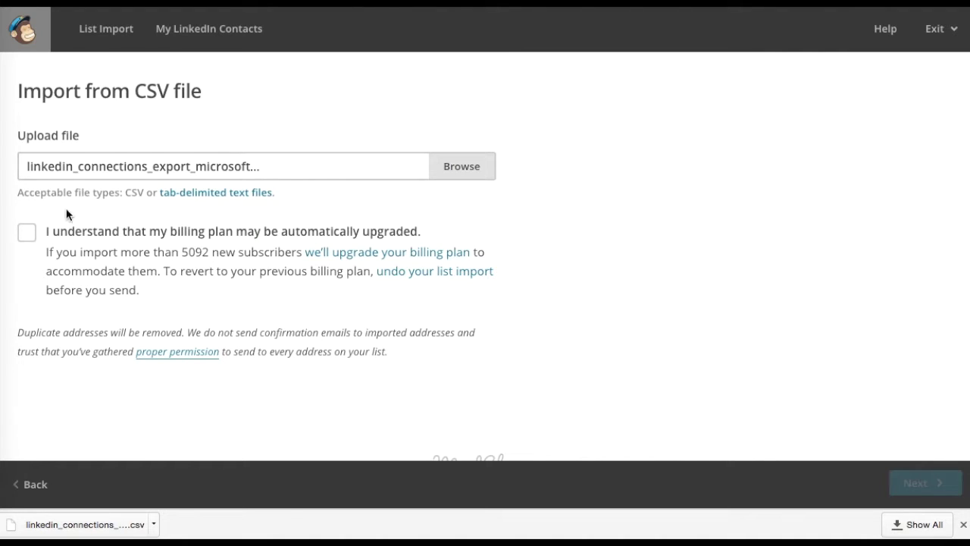
click(27, 232)
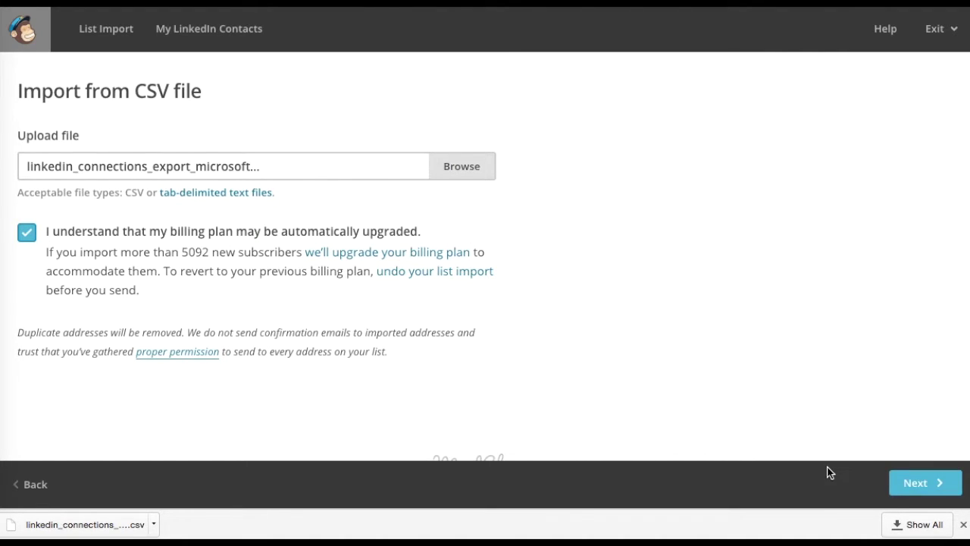
click(922, 485)
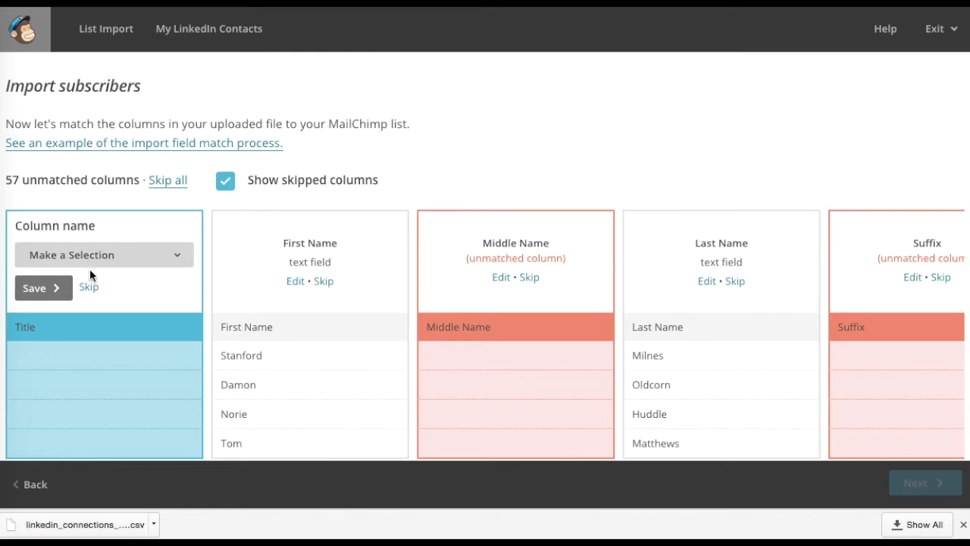
Keep First Name, Last Name and E-mail Address matched; skip Title, Middle Name and Suffix
click(89, 289)
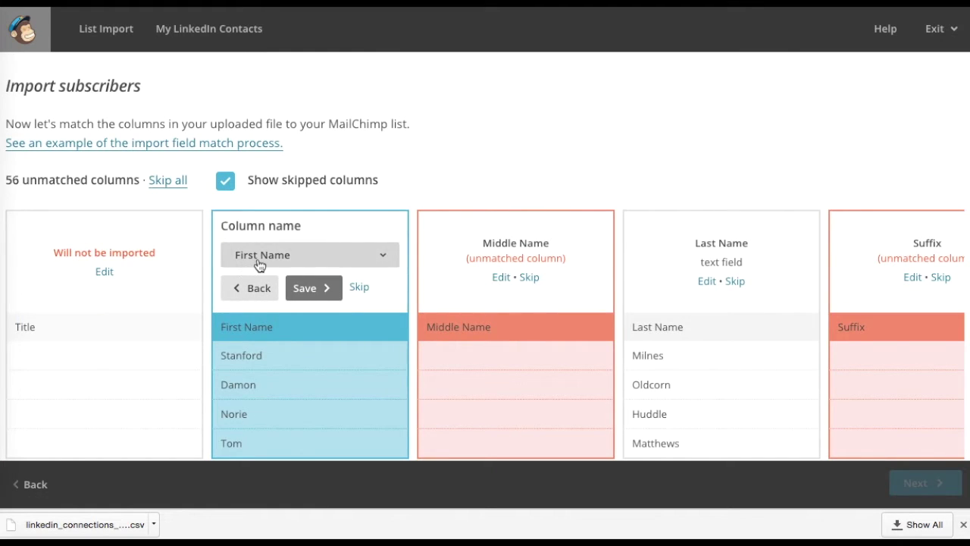
click(324, 288)
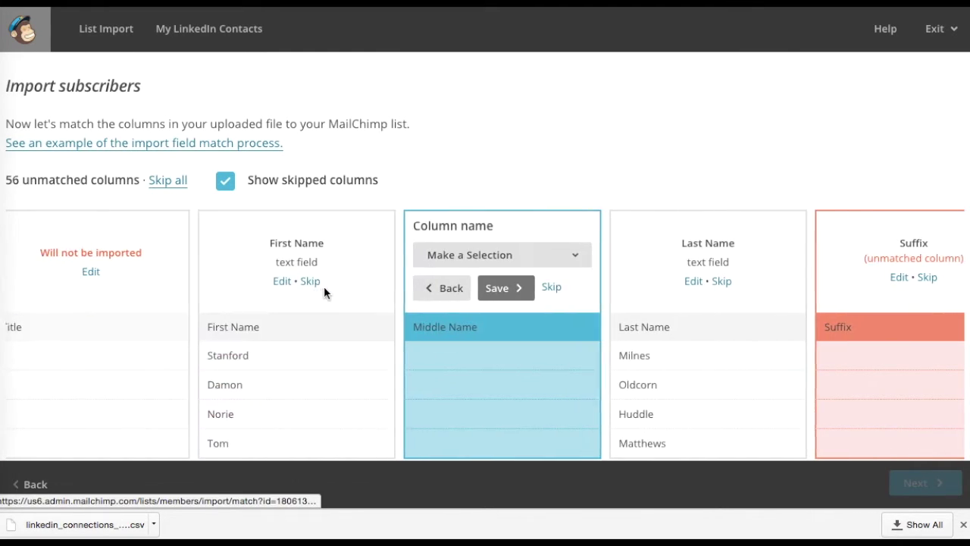
click(467, 261)
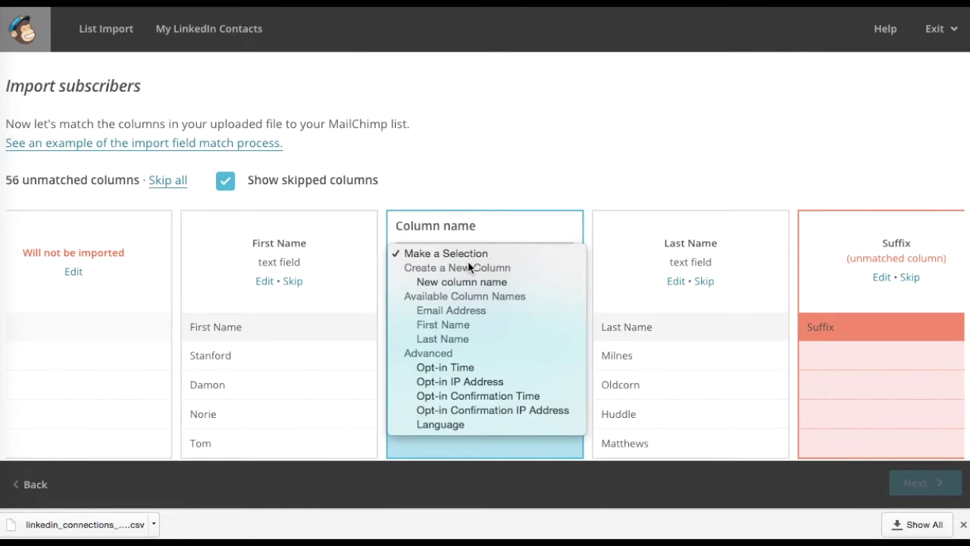
click(507, 208)
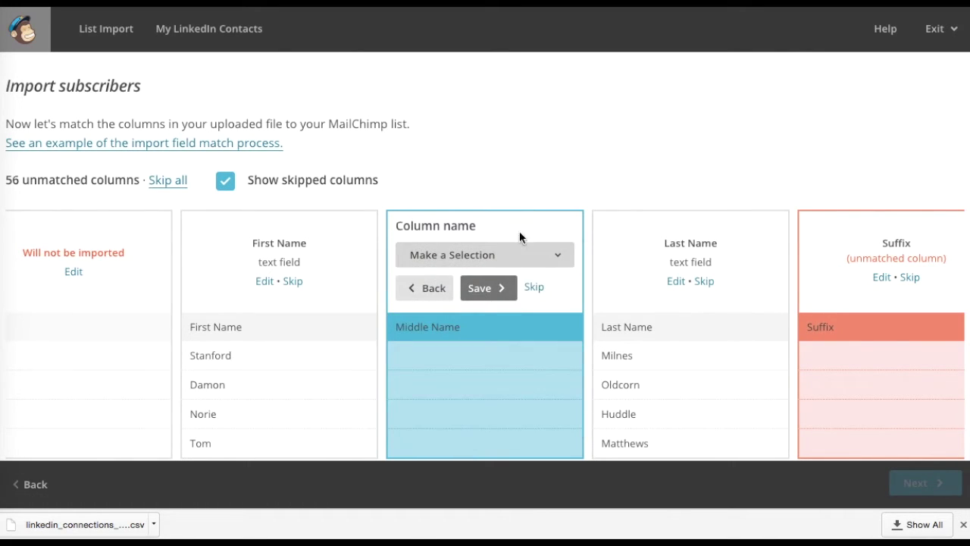
click(533, 287)
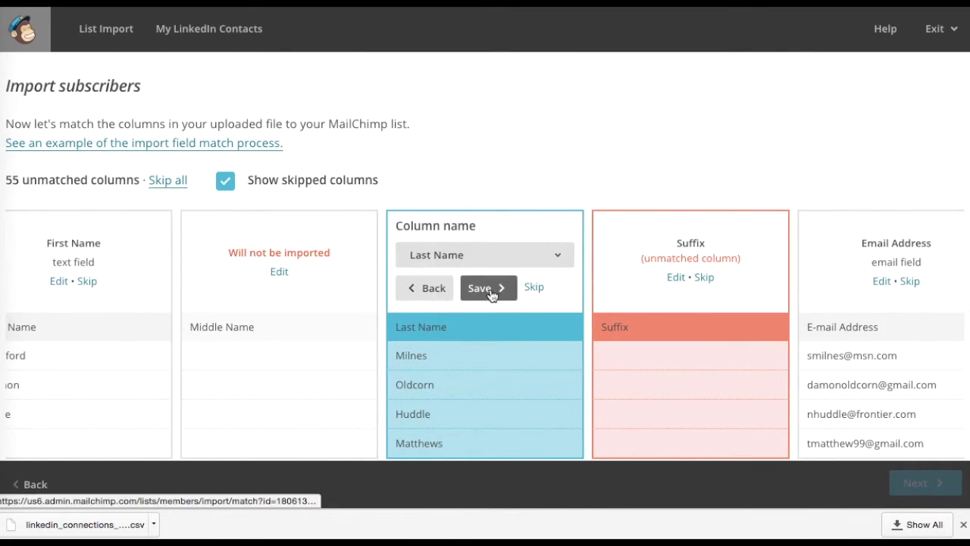
click(494, 291)
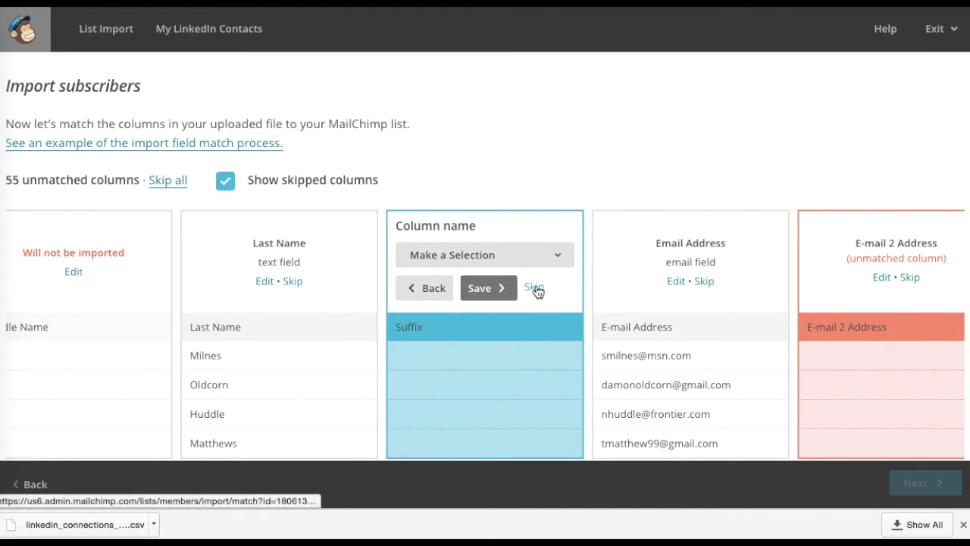
click(534, 288)
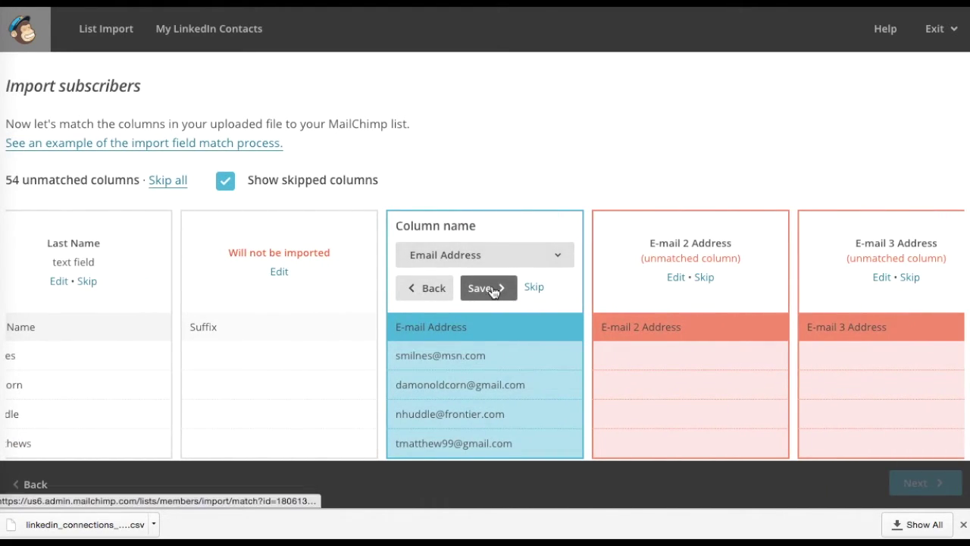
click(493, 291)
Skip E-mail 2 and 3 Address, Full Address and all Business address columns
click(532, 287)
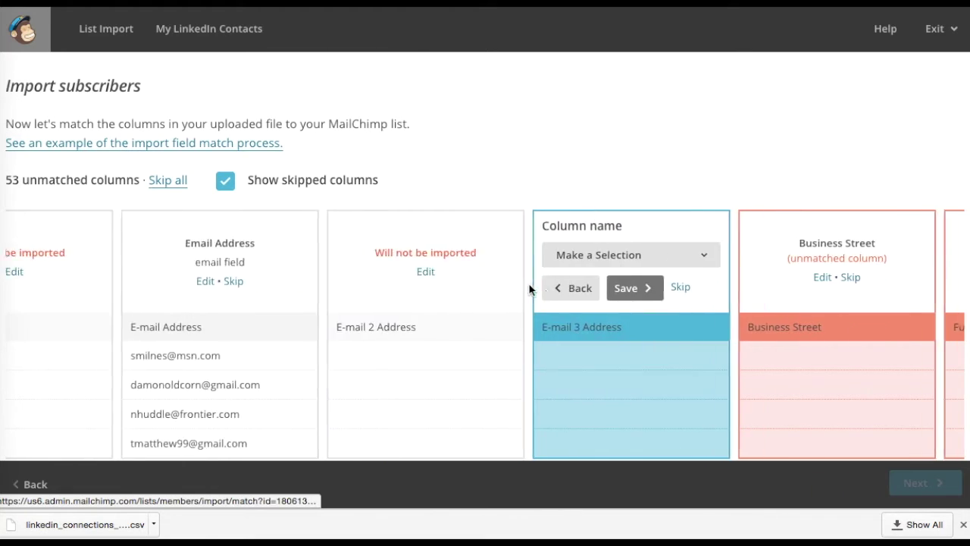
click(533, 287)
click(533, 288)
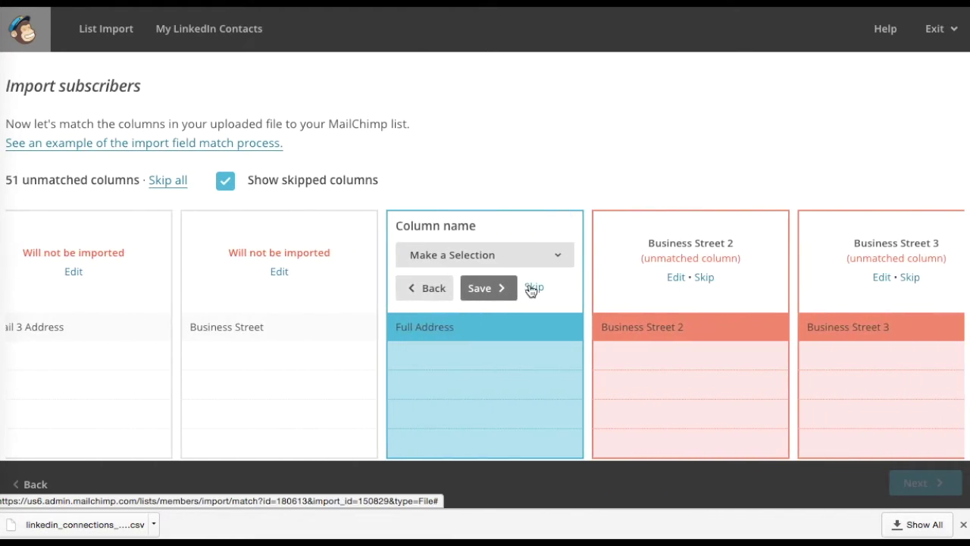
click(534, 288)
click(533, 288)
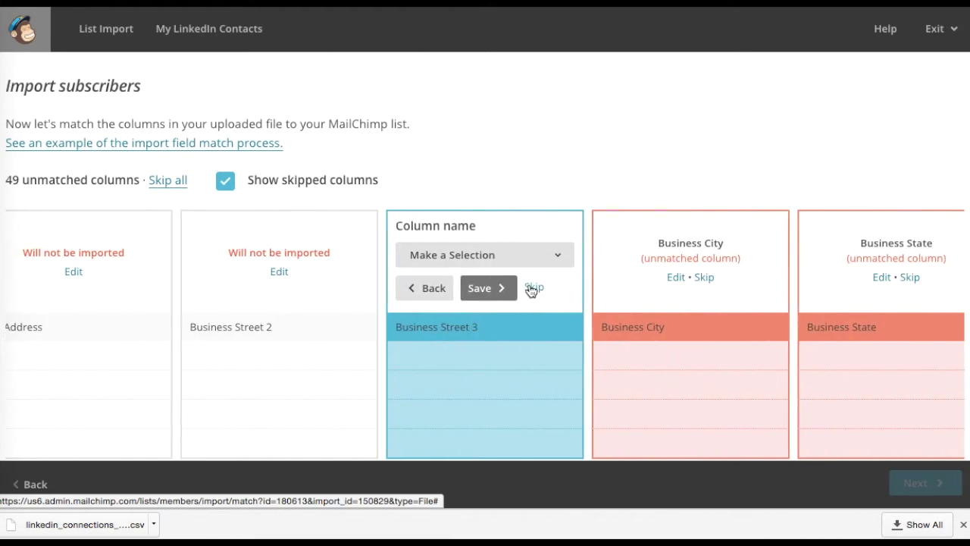
click(533, 288)
click(531, 287)
click(532, 287)
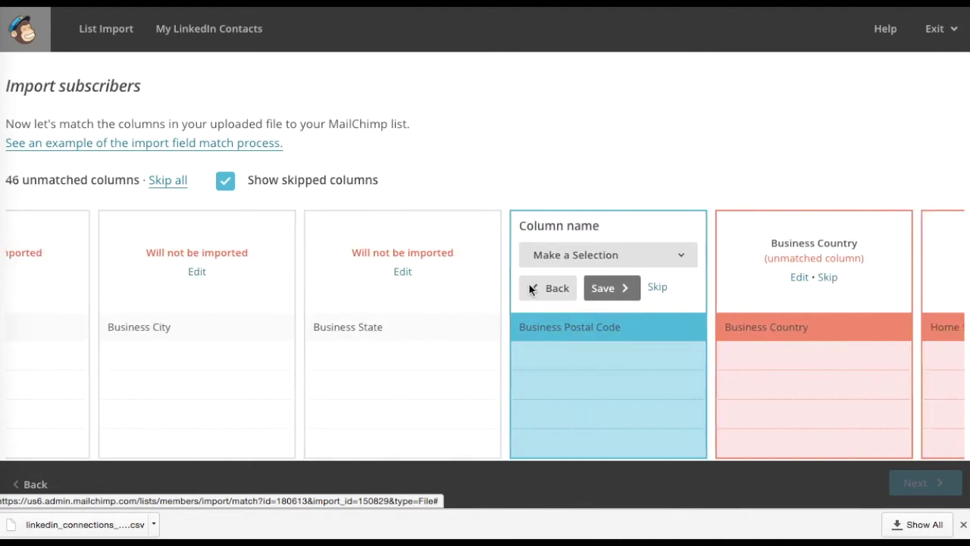
click(532, 287)
click(532, 287)
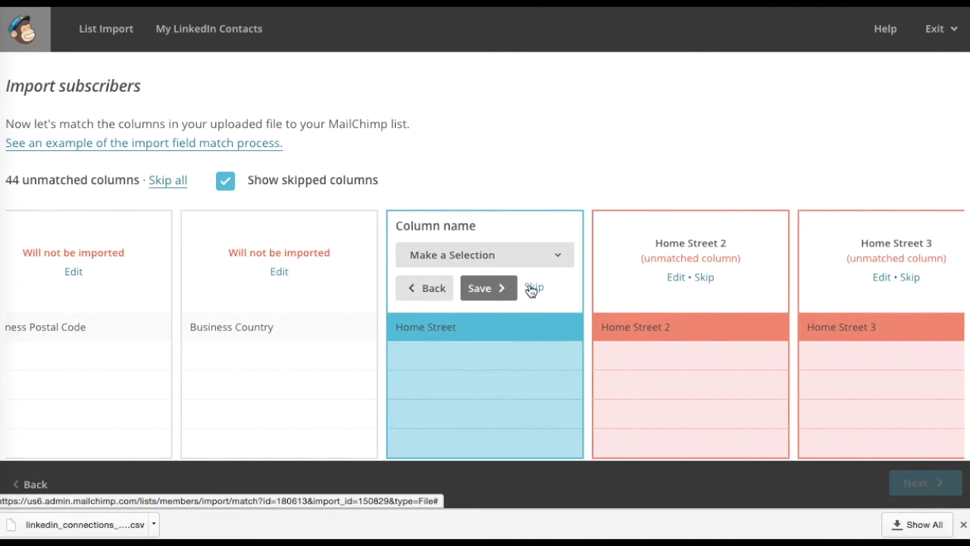
Skip every Home and Other address column, through Other Country
click(532, 287)
click(532, 288)
click(532, 287)
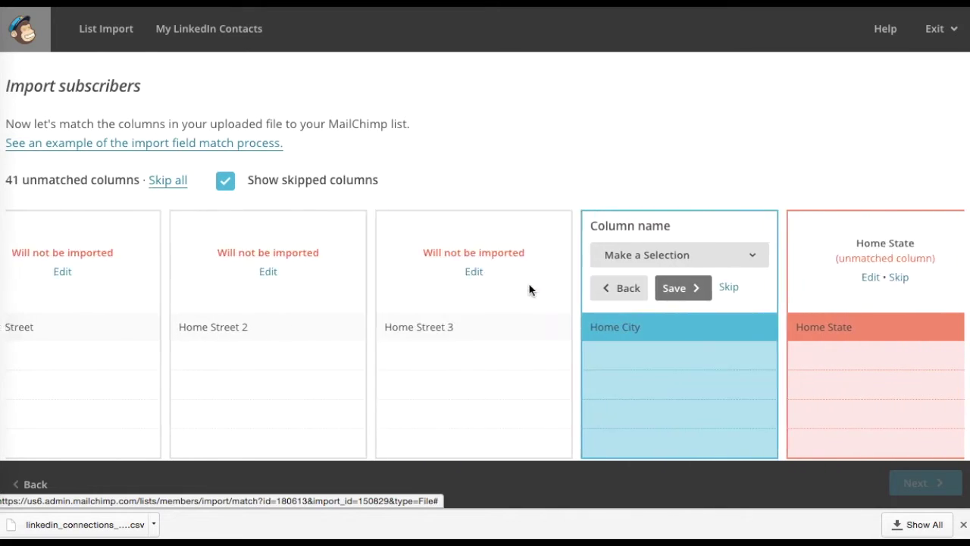
click(532, 287)
click(531, 287)
click(532, 287)
click(532, 287)
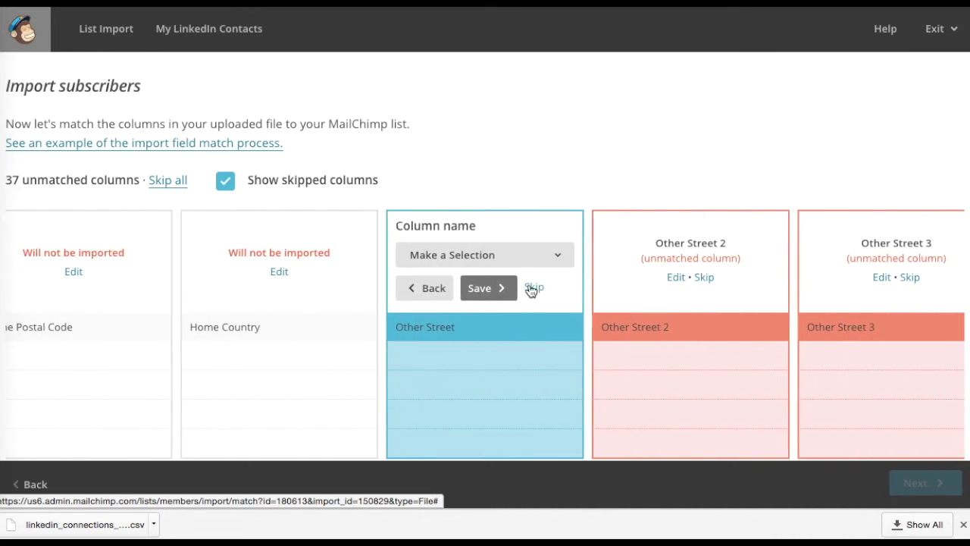
click(532, 287)
click(532, 287)
click(531, 287)
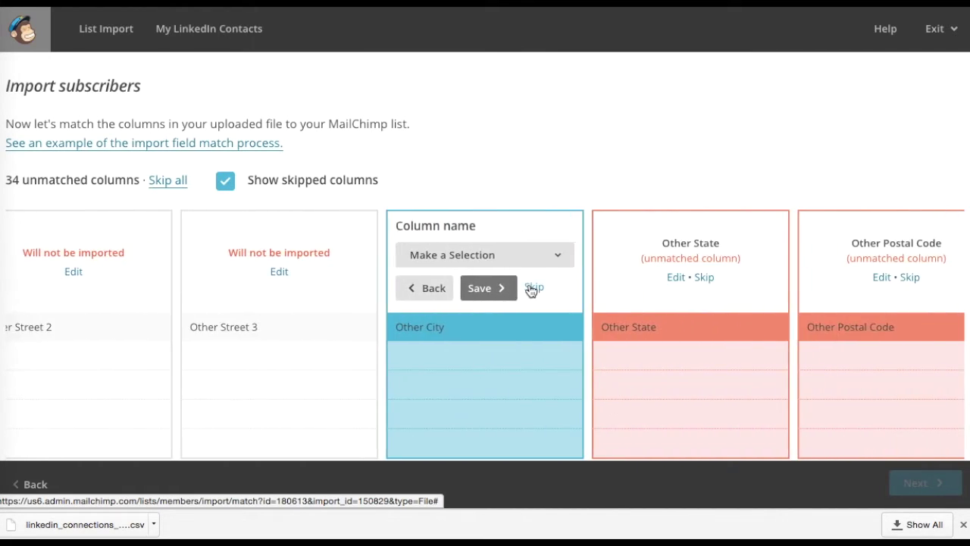
click(532, 287)
click(532, 287)
click(532, 287)
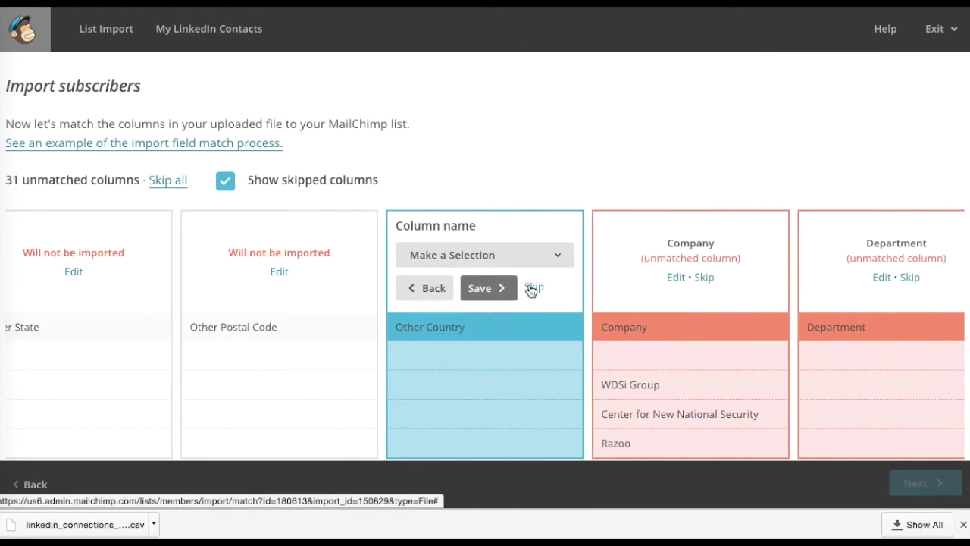
click(532, 287)
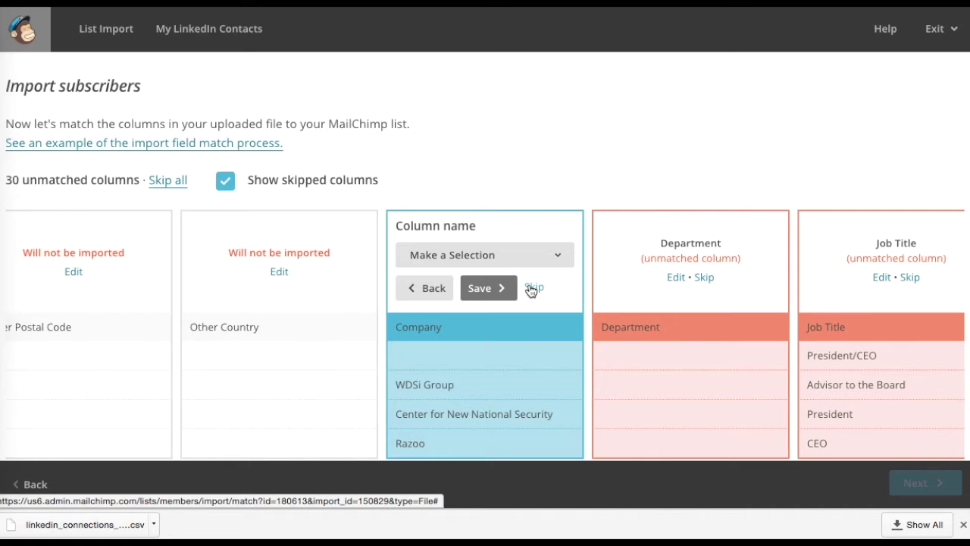
scroll(521, 338, down, 1)
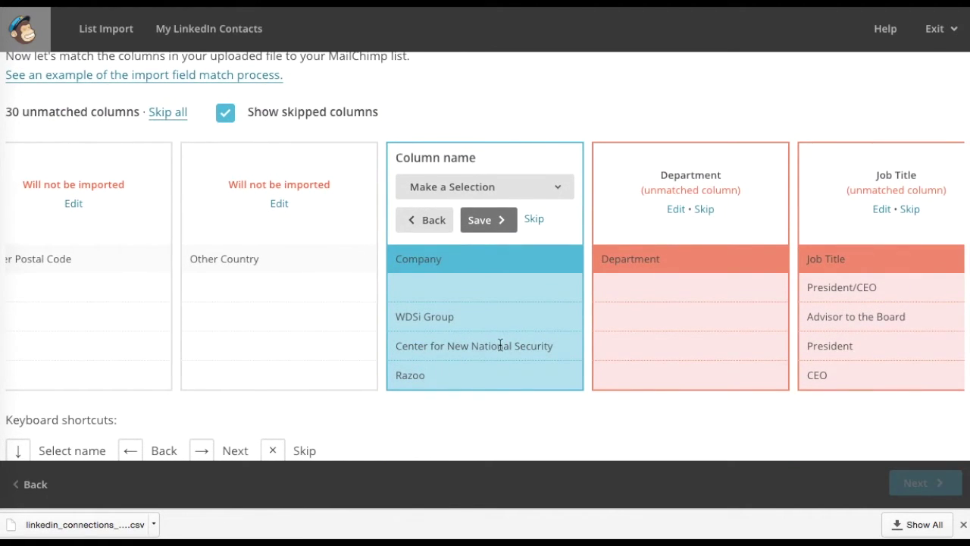
Skip Company, Department, Job Title and every phone, fax, ISDN, pager and telex column
click(535, 220)
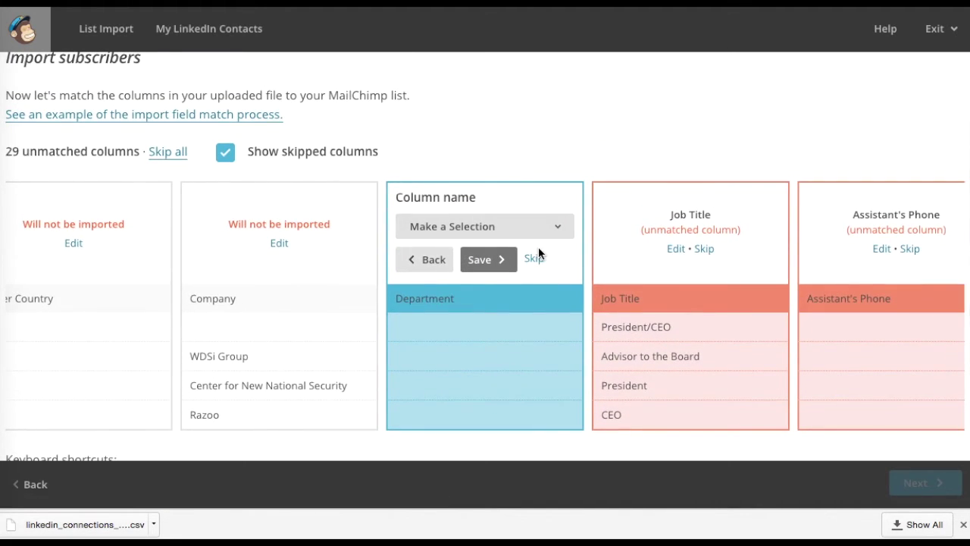
click(535, 265)
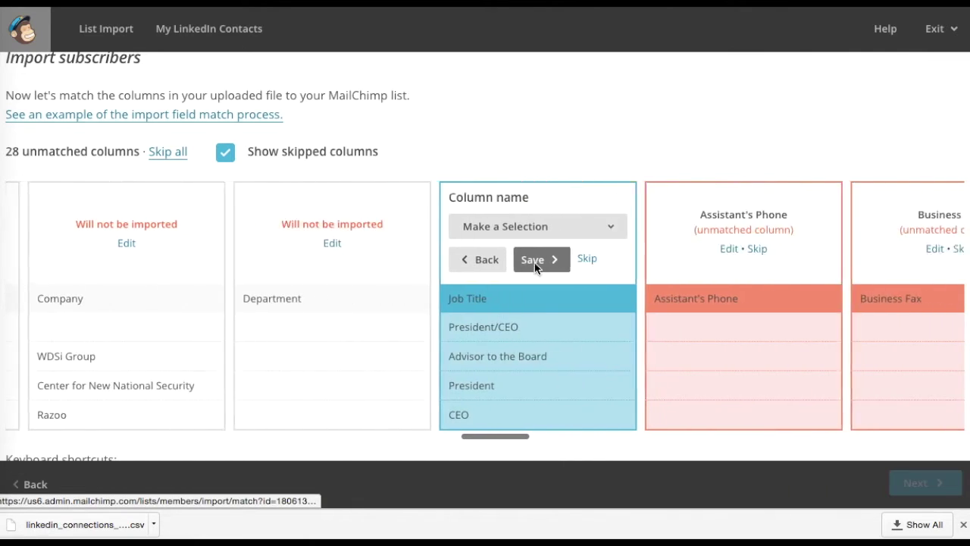
click(535, 265)
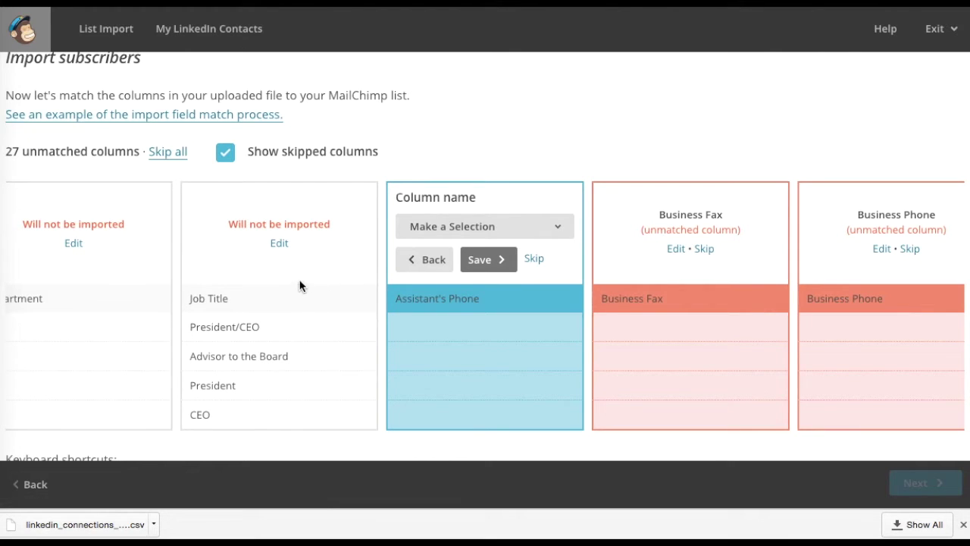
click(534, 259)
click(533, 259)
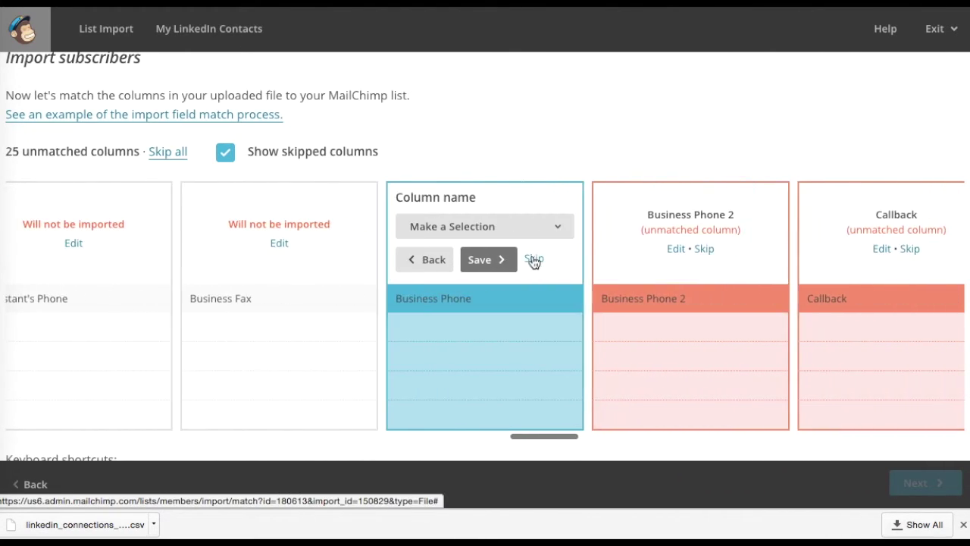
click(534, 259)
click(533, 260)
click(533, 259)
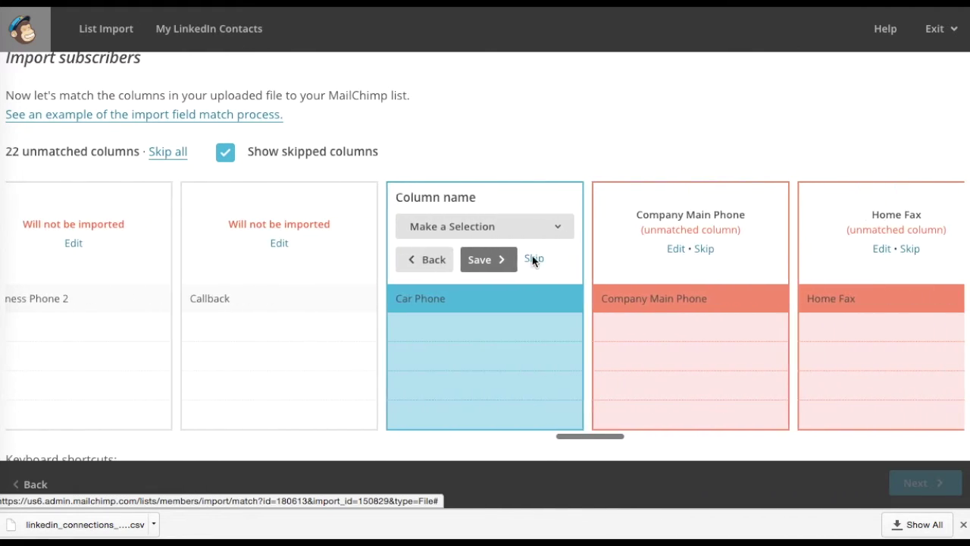
click(533, 259)
click(533, 259)
click(533, 259)
click(534, 259)
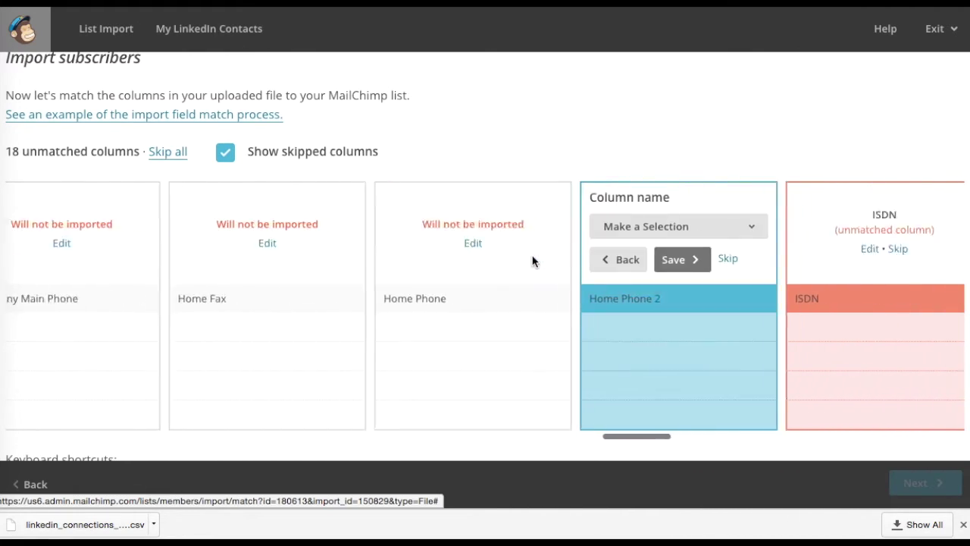
click(533, 259)
click(533, 259)
click(534, 259)
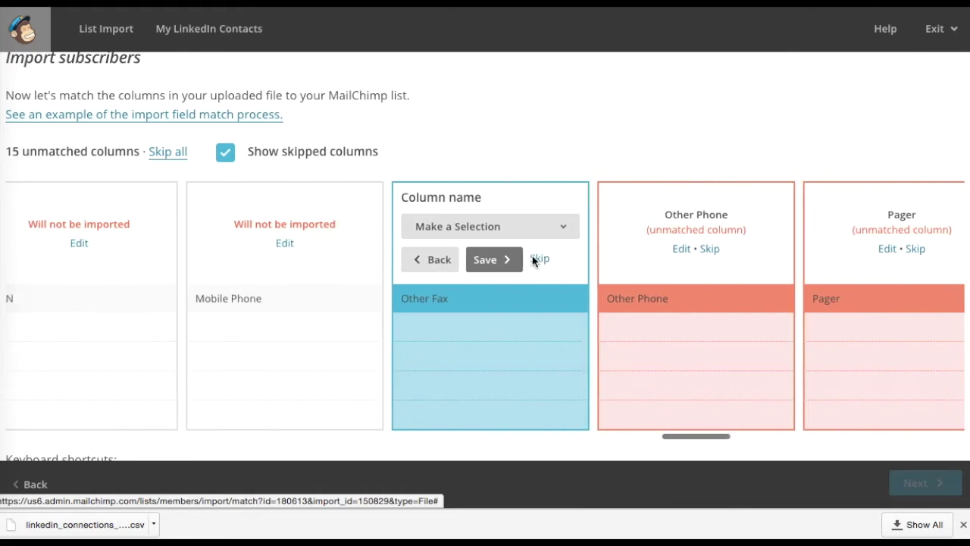
click(533, 259)
click(533, 259)
click(534, 259)
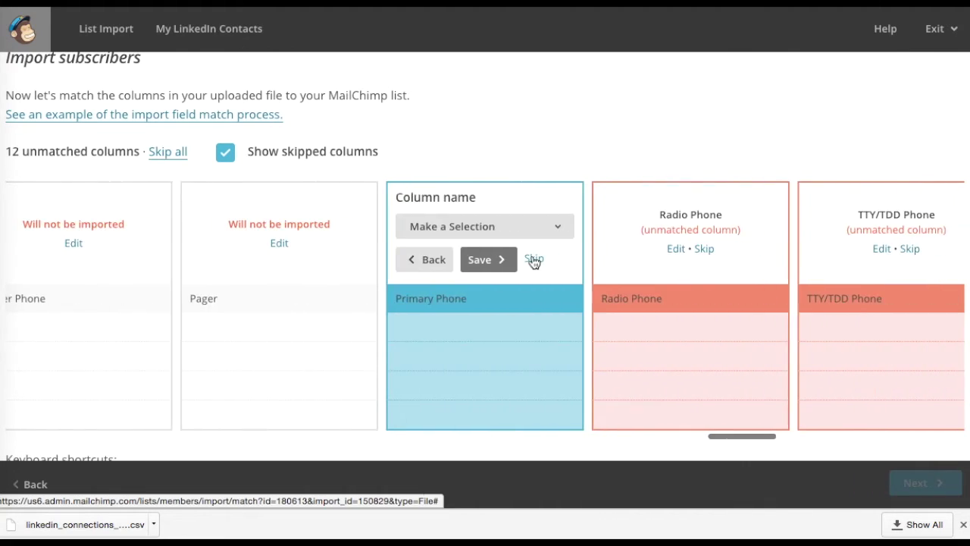
click(533, 259)
click(533, 259)
click(534, 259)
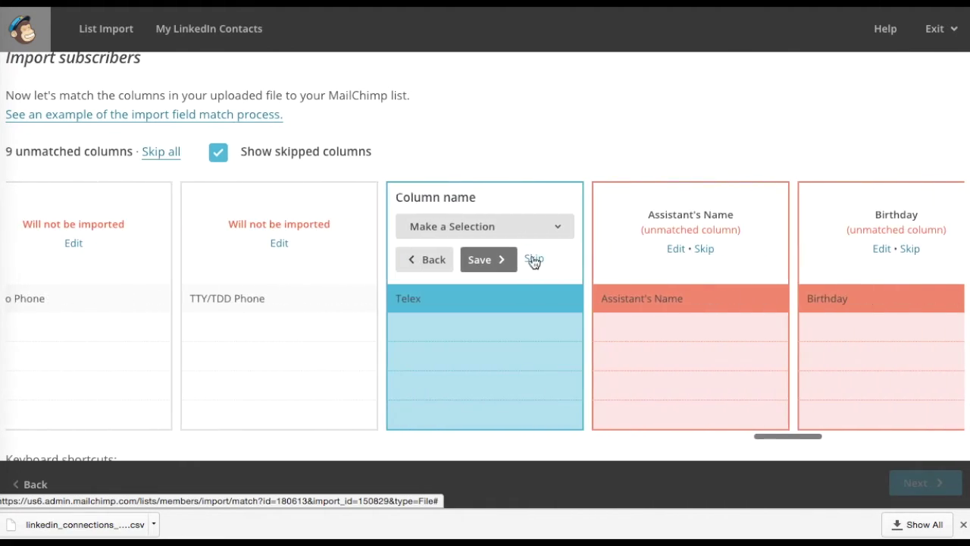
click(533, 259)
Skip Assistant's Name, Birthday, Manager's Name, Notes, PO Box, Spouse and both web page columns
click(534, 260)
click(533, 259)
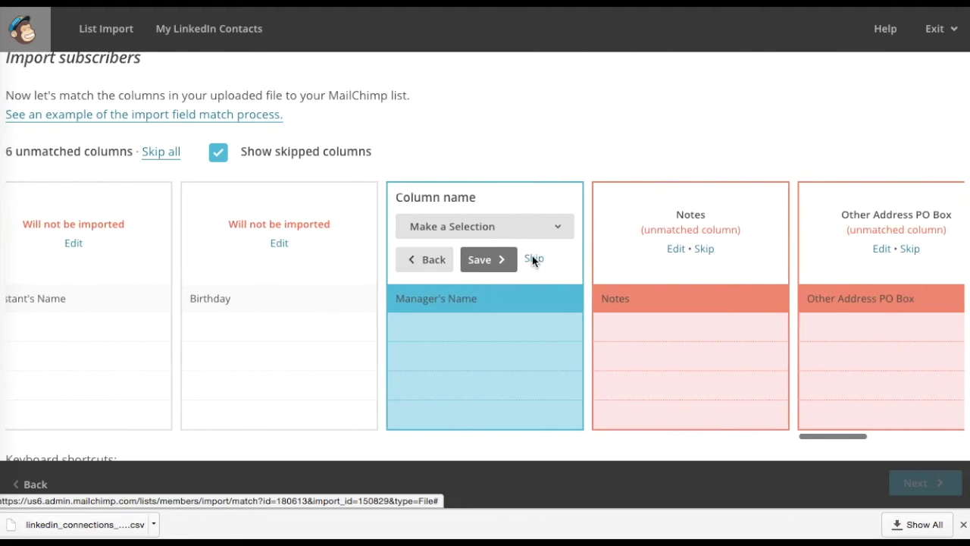
click(533, 259)
click(534, 259)
click(533, 259)
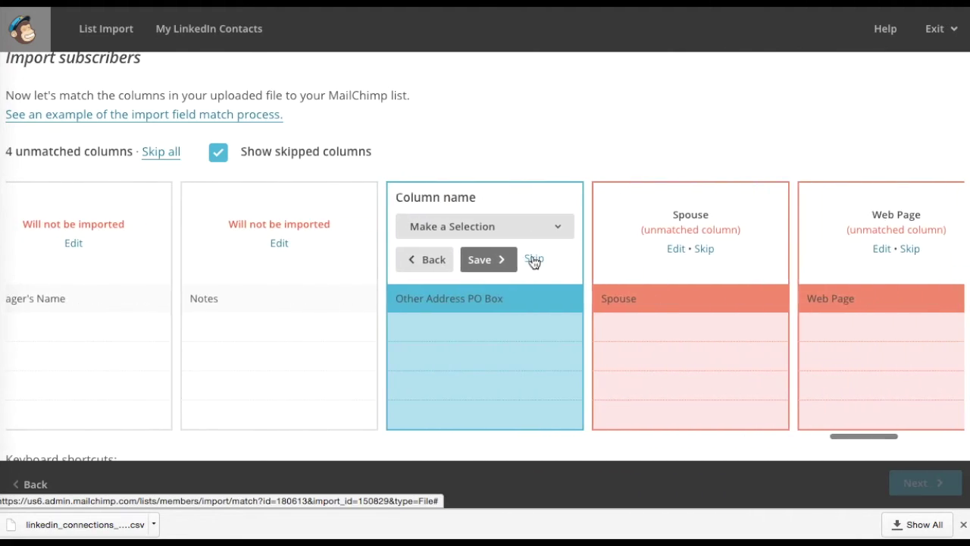
click(533, 259)
click(534, 259)
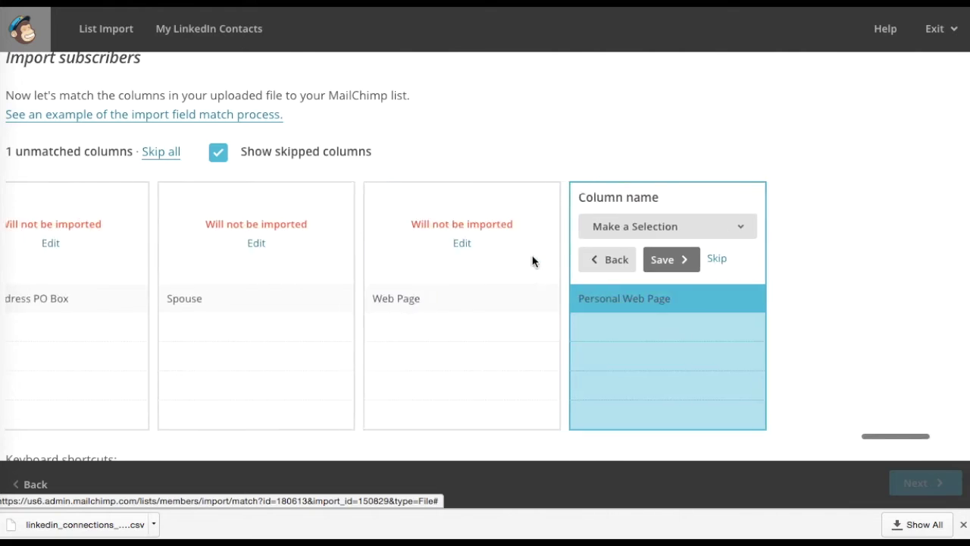
click(533, 259)
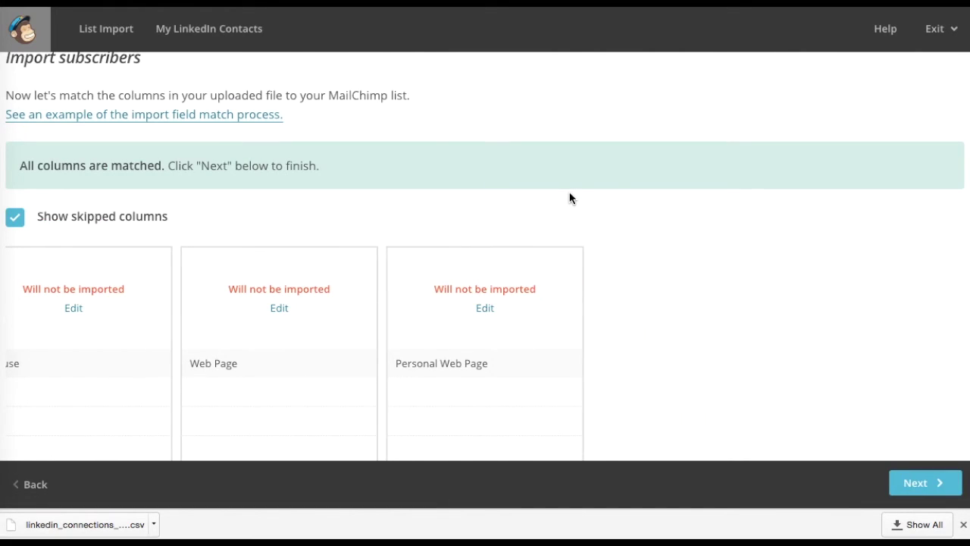
Advance to the import review and check its summary of 3 of 60 columns imported as subscribed
click(923, 483)
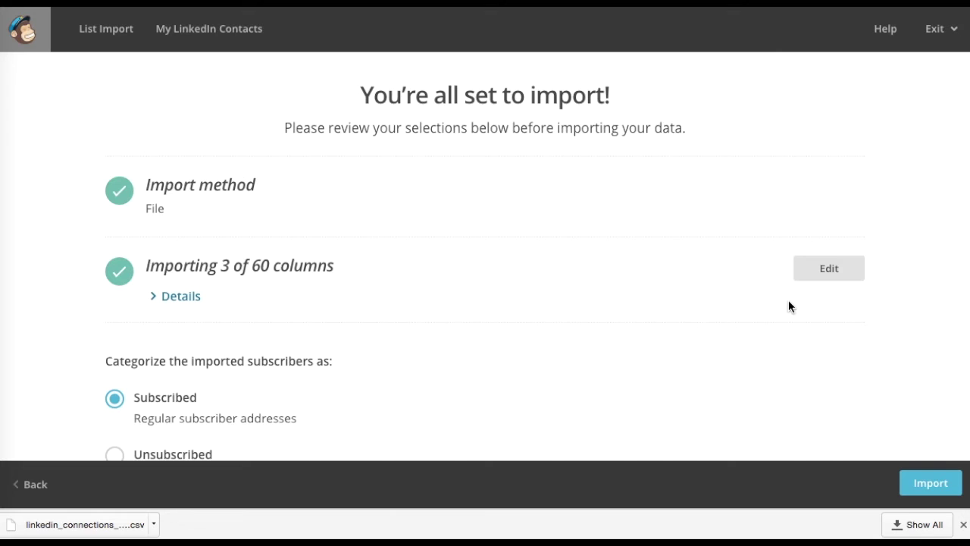
scroll(788, 306, down, 2)
scroll(788, 306, up, 1)
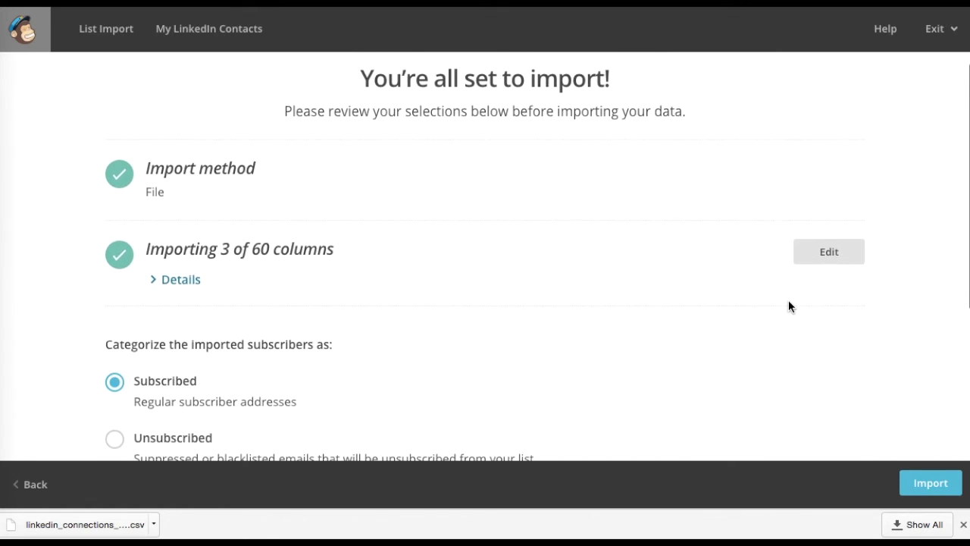
scroll(282, 129, down, 3)
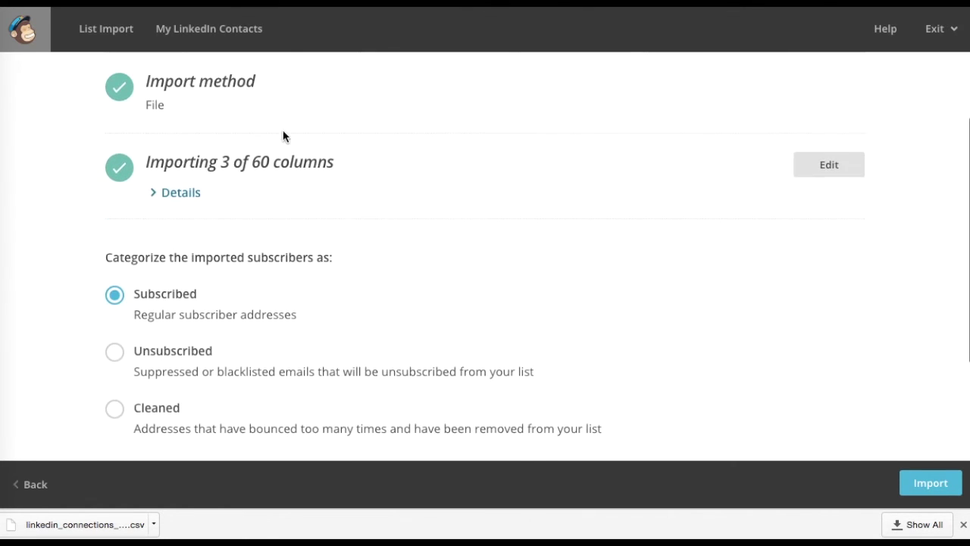
scroll(332, 186, down, 3)
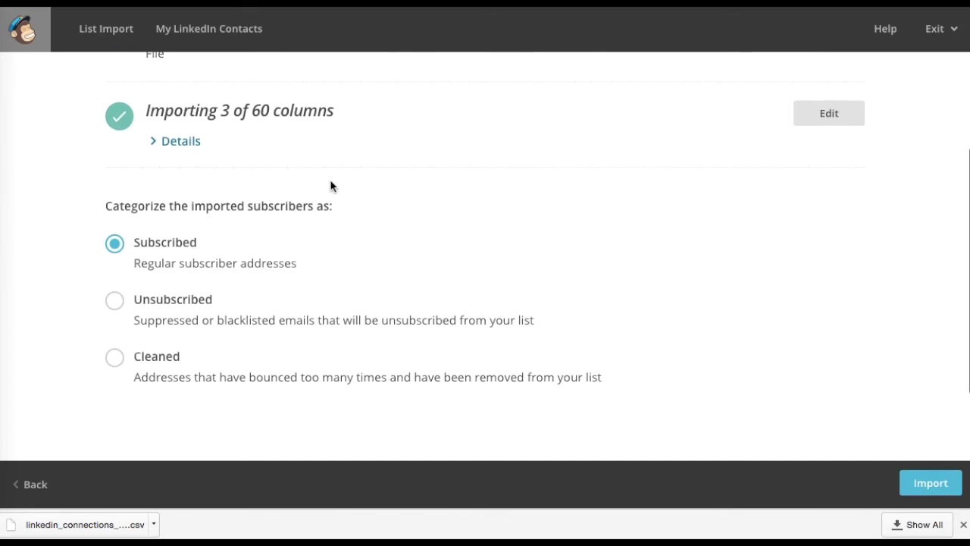
scroll(331, 186, up, 5)
scroll(331, 187, down, 3)
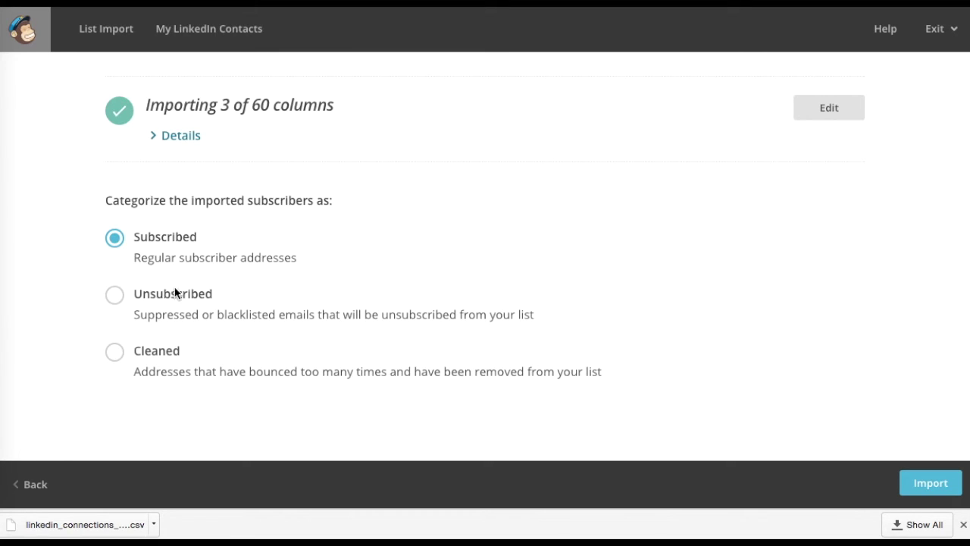
scroll(196, 256, up, 2)
scroll(196, 256, down, 2)
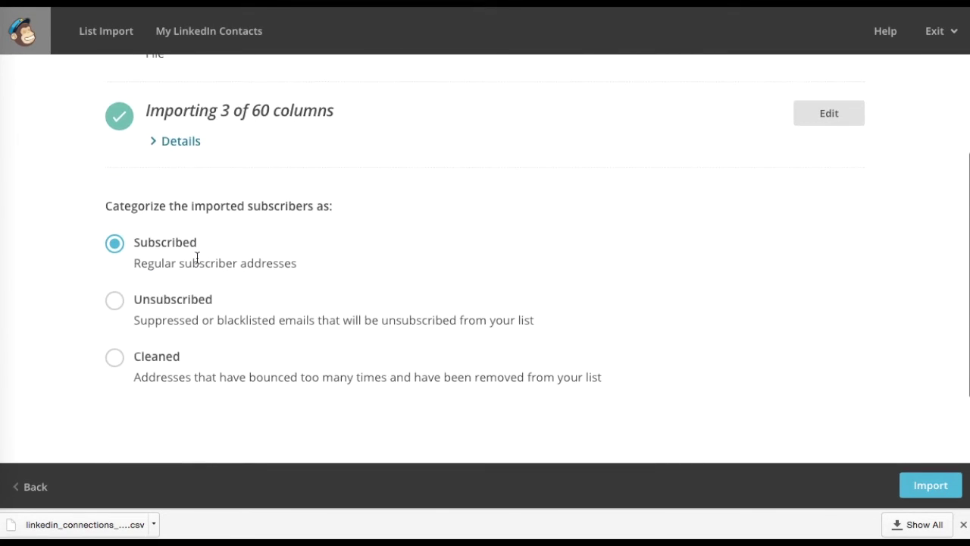
scroll(196, 256, up, 1)
scroll(196, 256, down, 3)
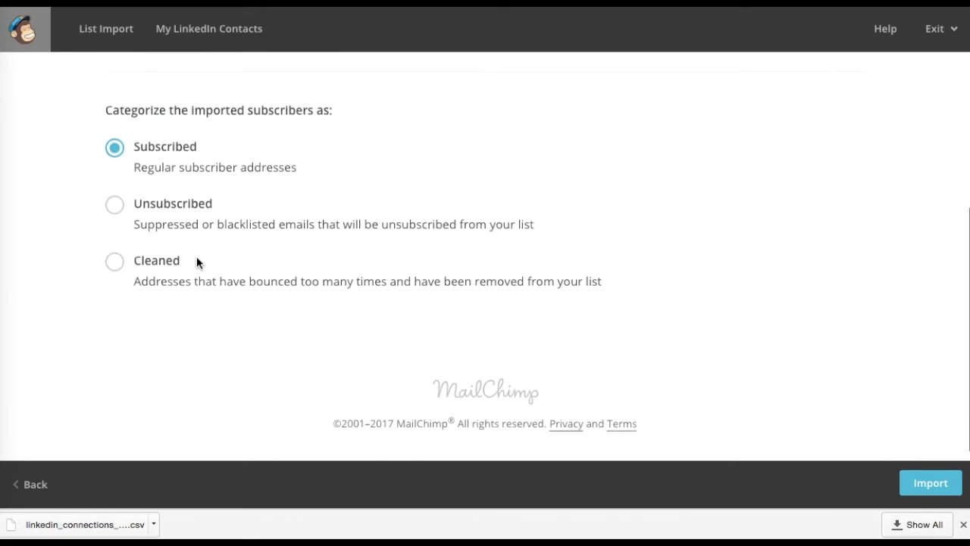
scroll(881, 376, up, 4)
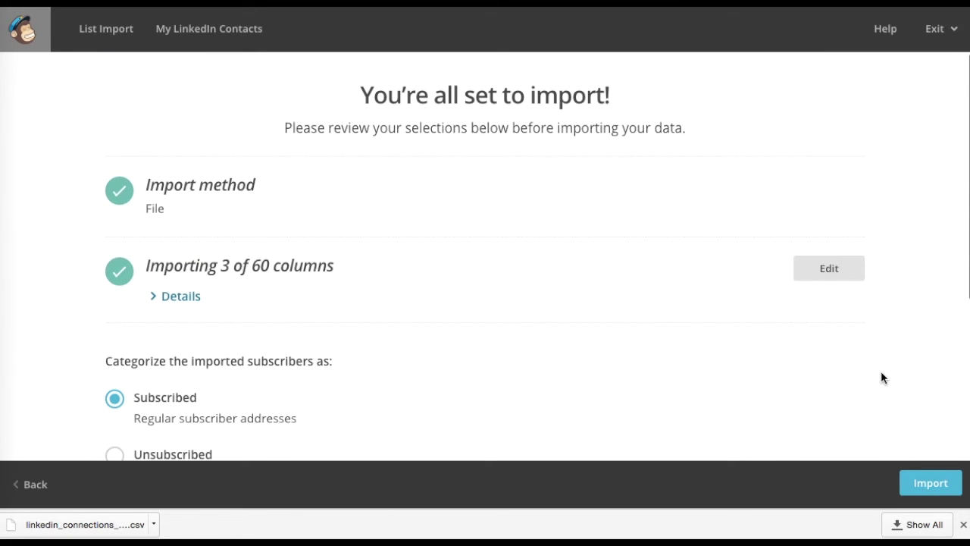
Go back from the review to column matching and skip the Title column
click(829, 268)
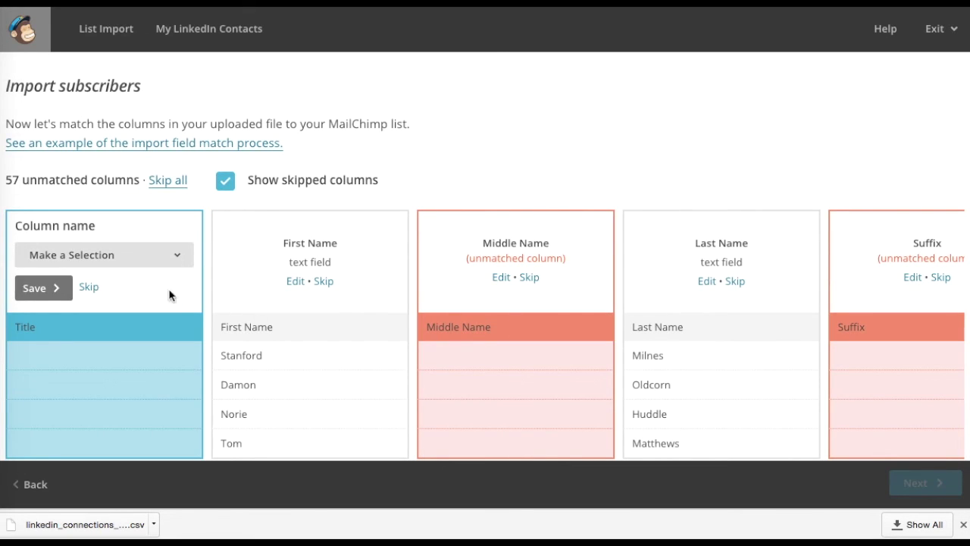
click(88, 289)
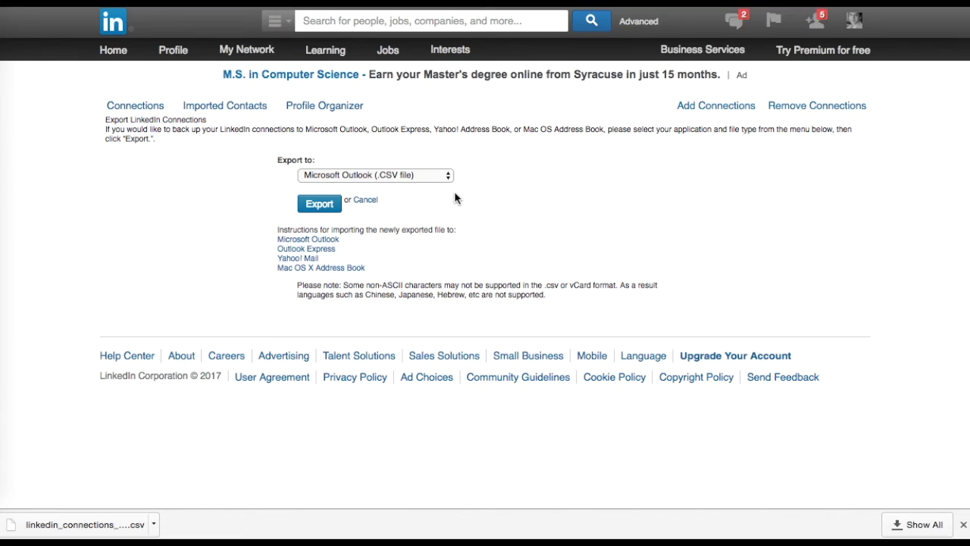
Bring up LinkedIn's Export LinkedIn Connections page with Microsoft Outlook (.CSV file) as the format
mouse_move(244, 48)
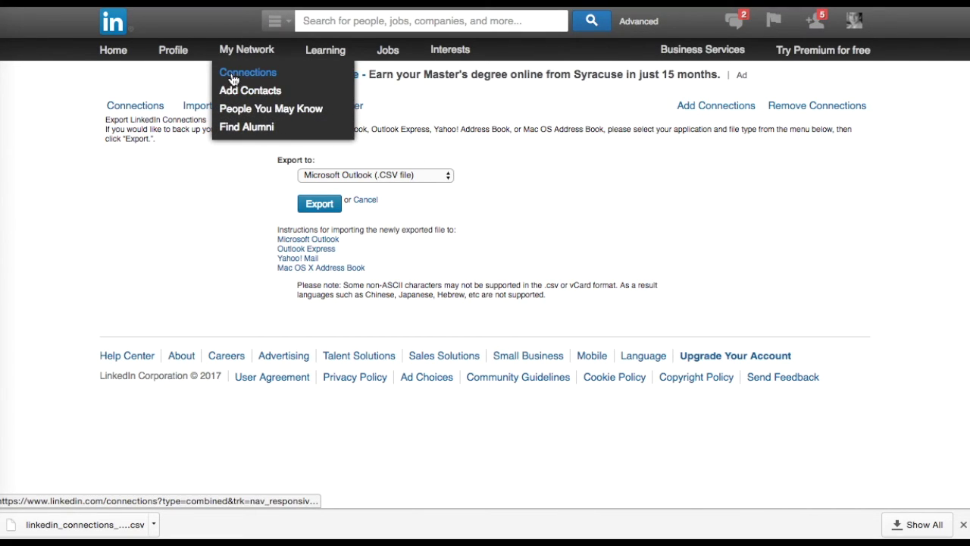